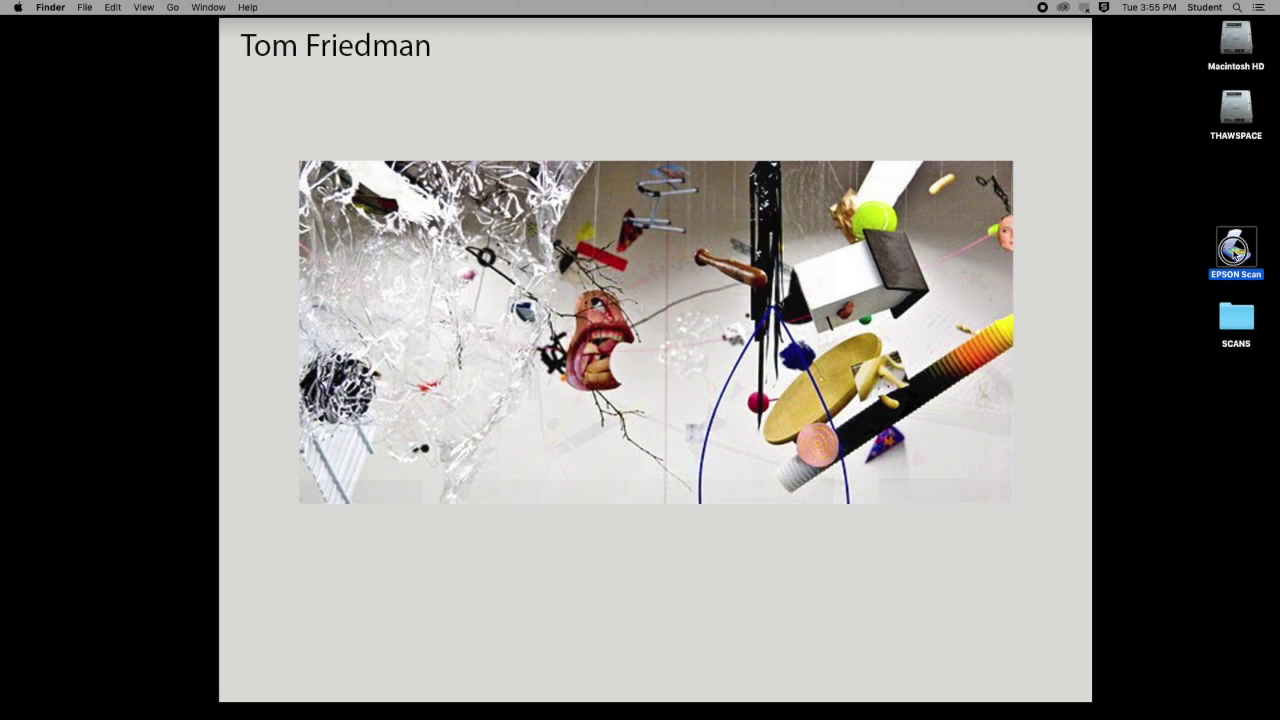
- Launch EPSON Scan and reposition its preview and settings windows on the desktop
click(1238, 255)
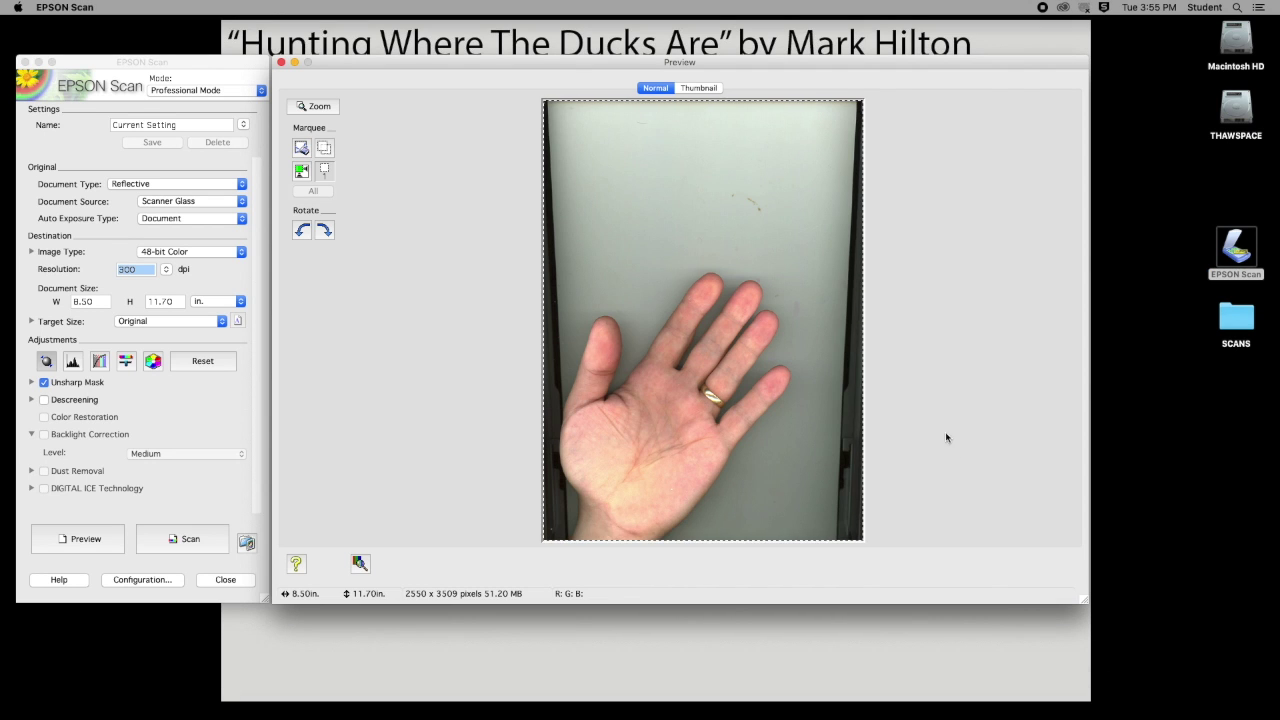
drag(446, 62, 523, 37)
drag(219, 63, 289, 38)
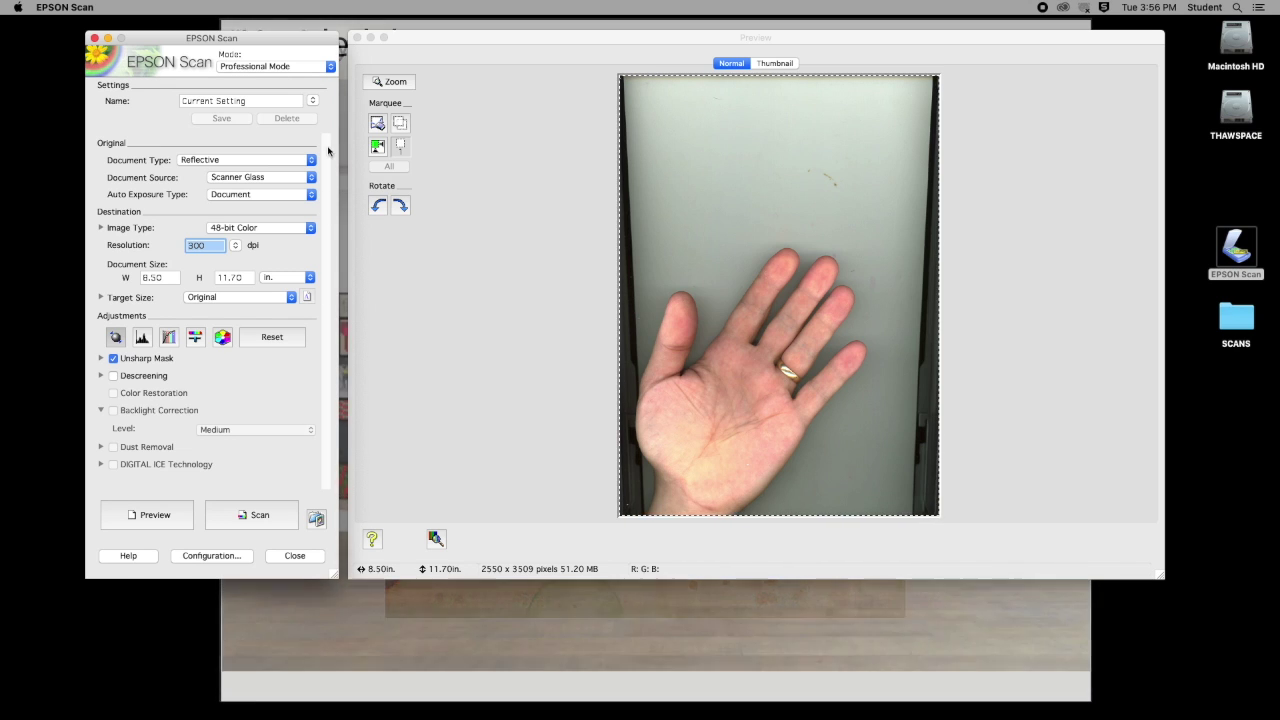
- Switch the scanning mode to Home Mode, accepting the loss of the preview image, and return to Professional Mode
click(276, 68)
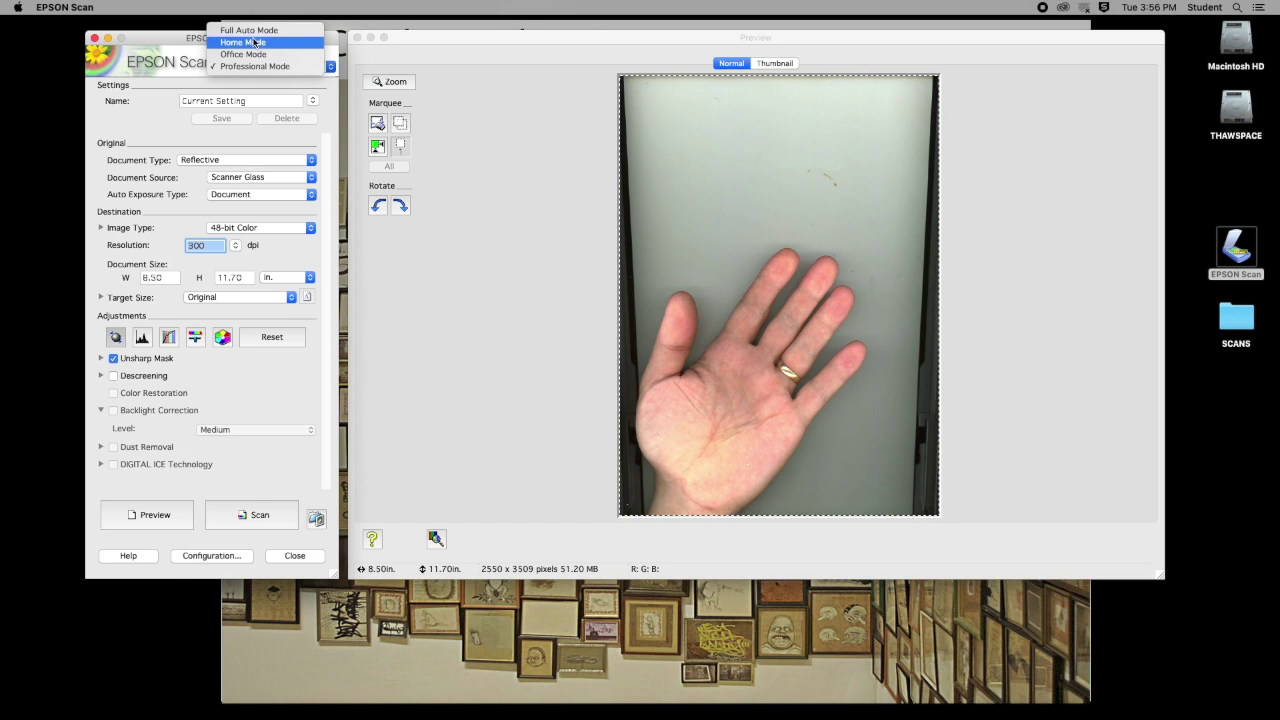
click(255, 42)
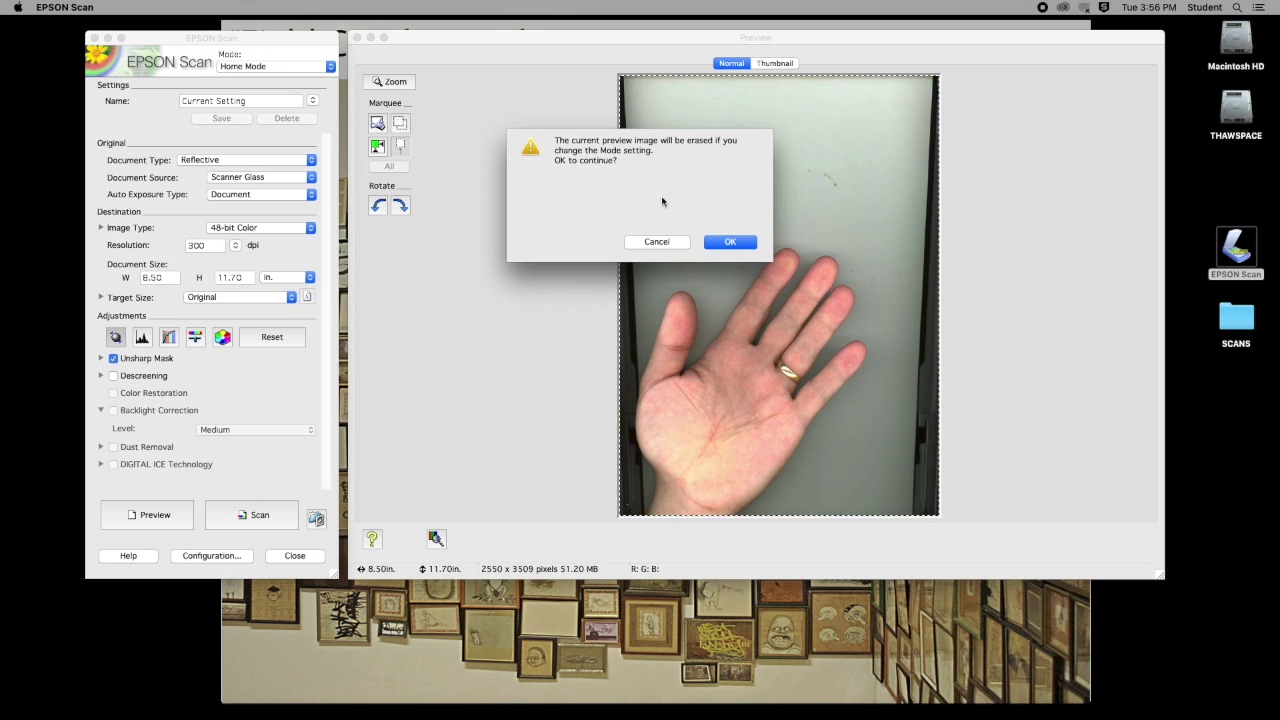
click(731, 243)
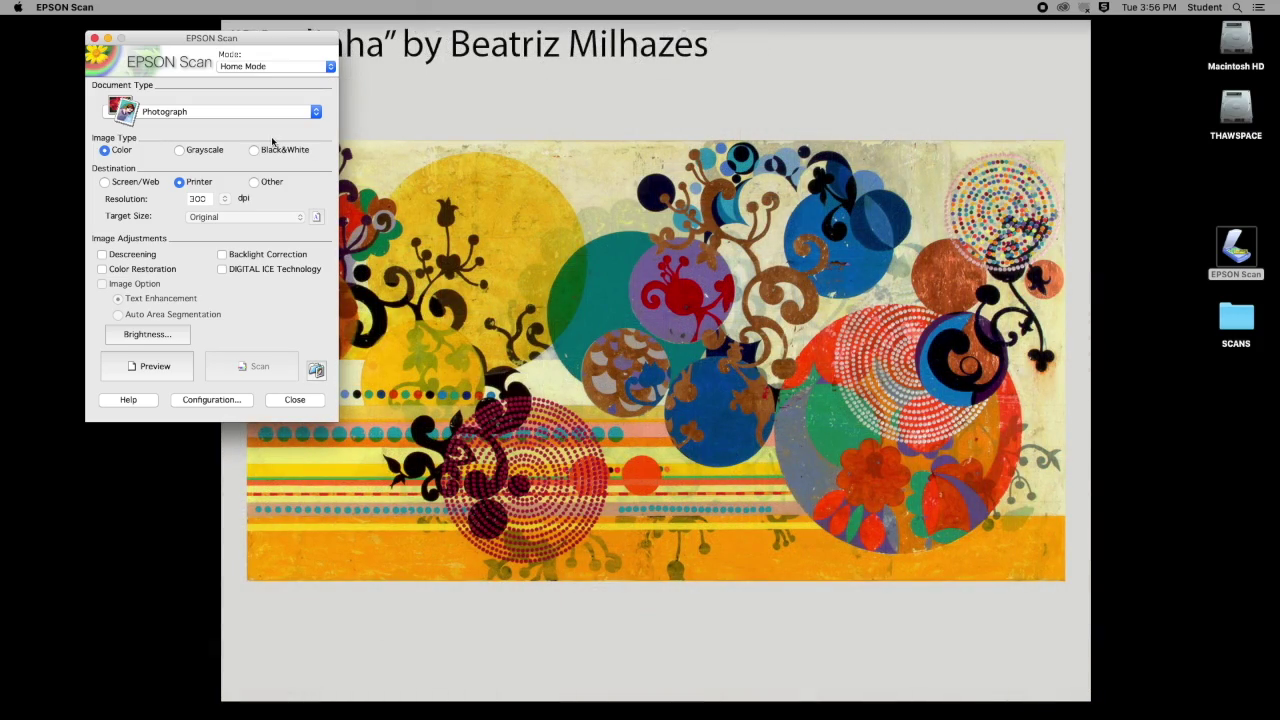
click(326, 70)
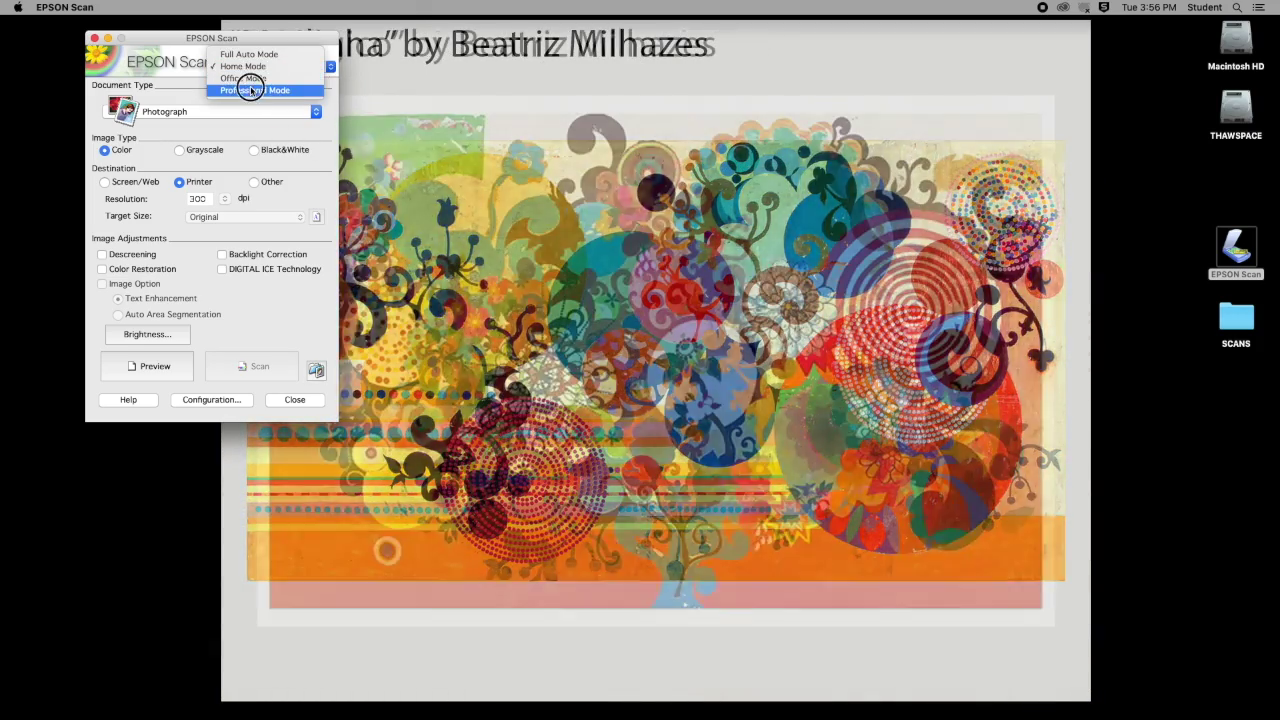
click(250, 88)
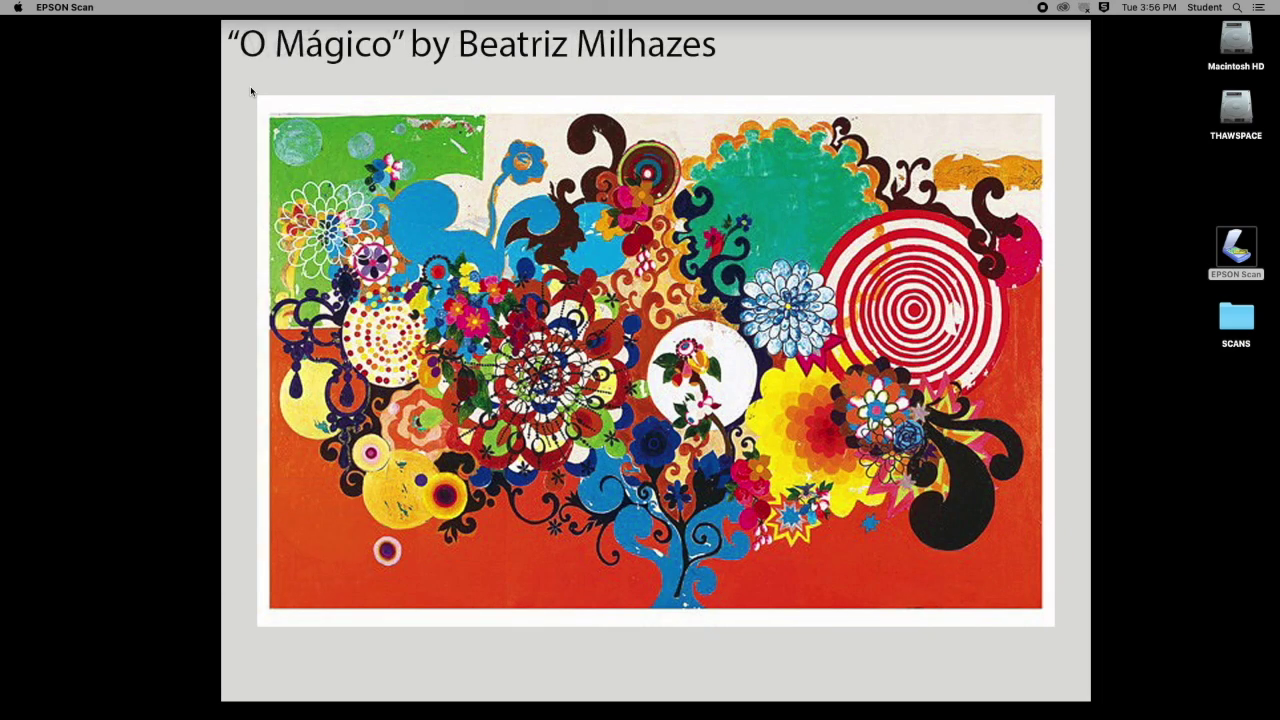
- Run a preview scan of the scanner glass and reposition the scan settings window
drag(249, 44, 298, 65)
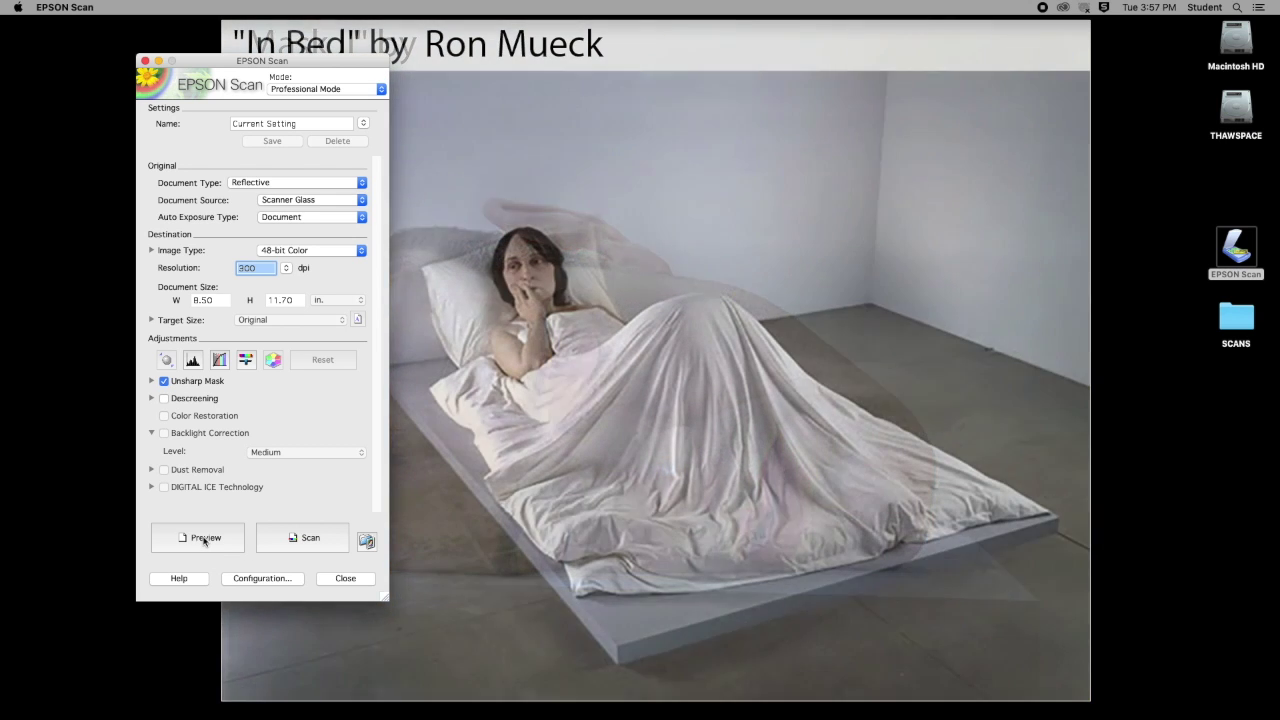
click(204, 540)
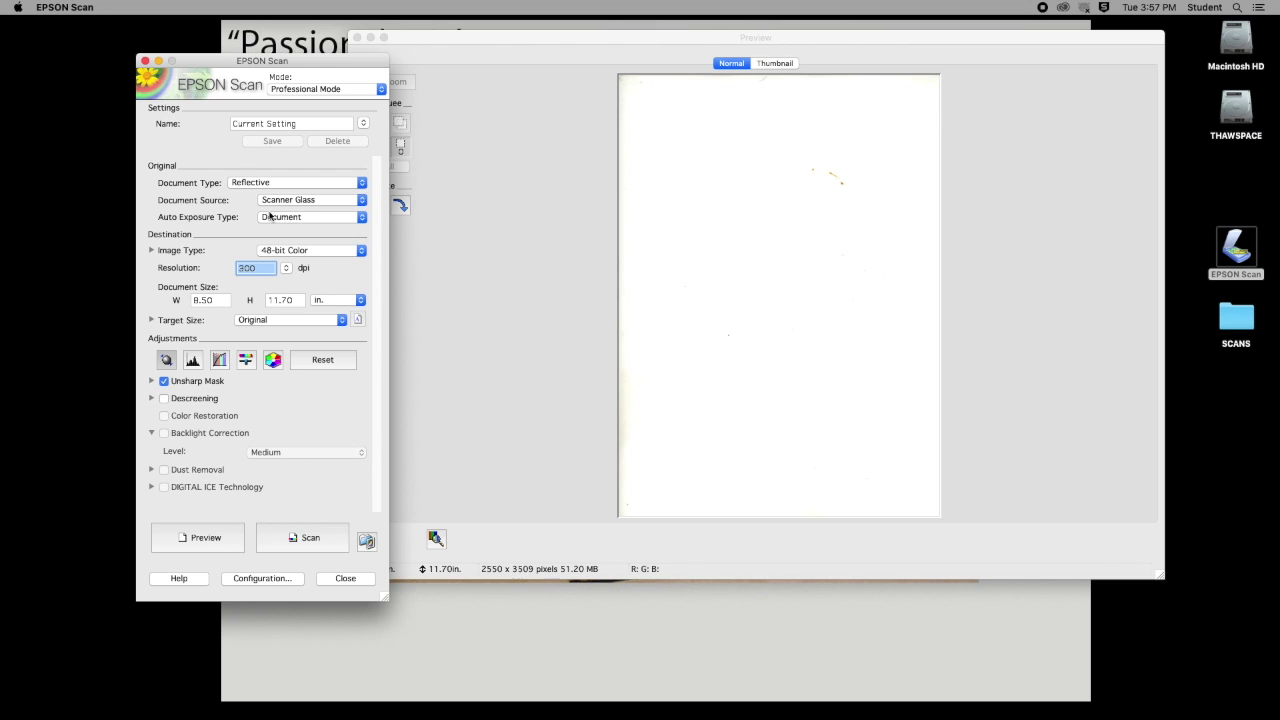
drag(219, 62, 224, 20)
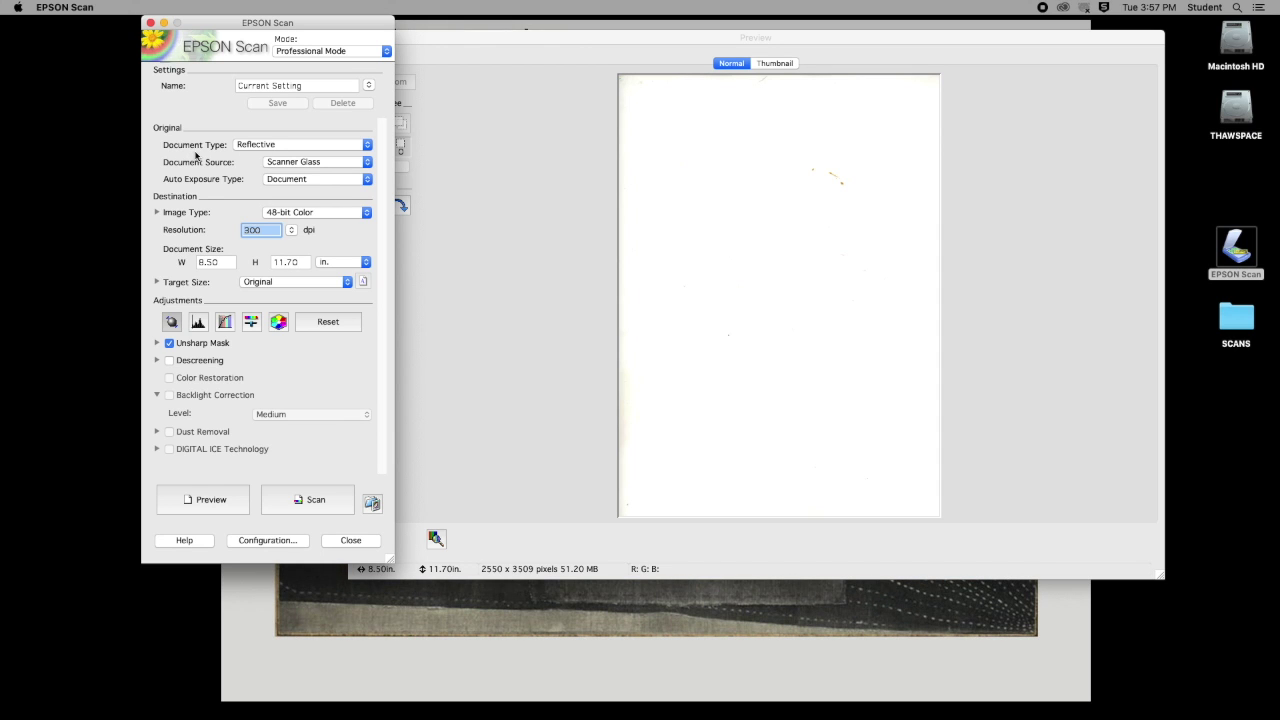
- Keep the document type Reflective, set the auto exposure type to Photo, and review the image types, keeping 48-bit Color
click(351, 152)
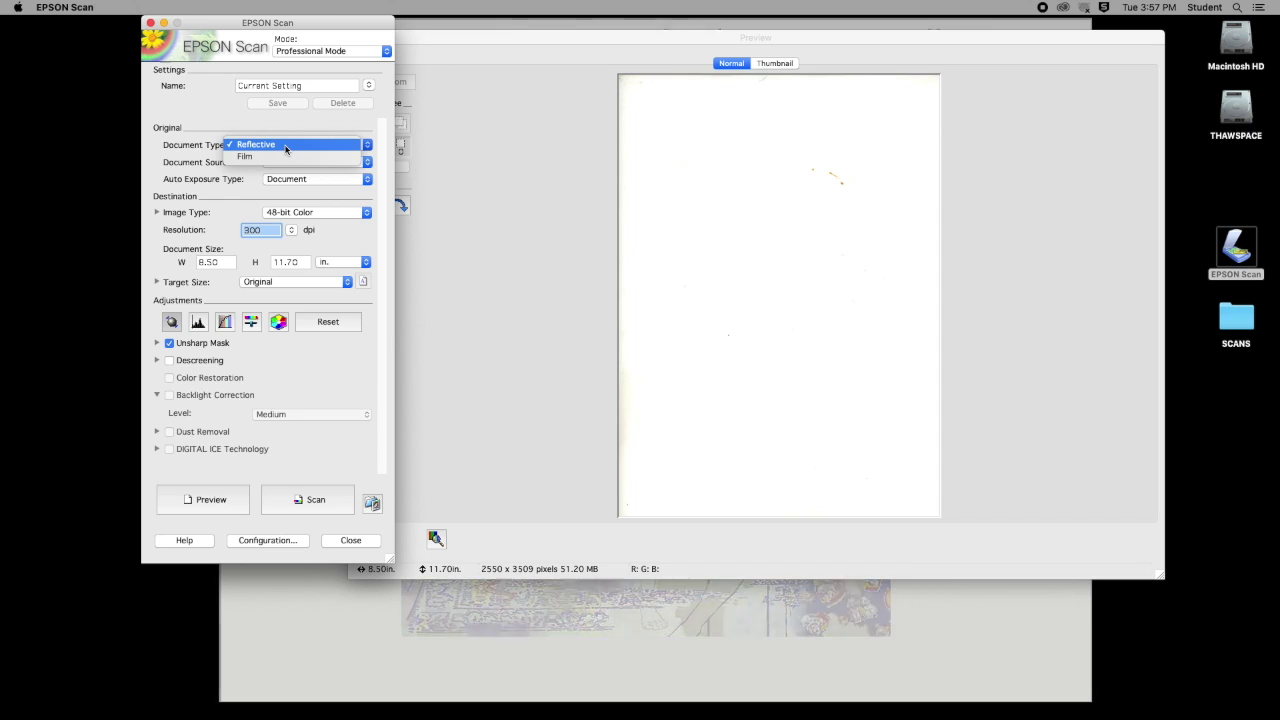
click(285, 148)
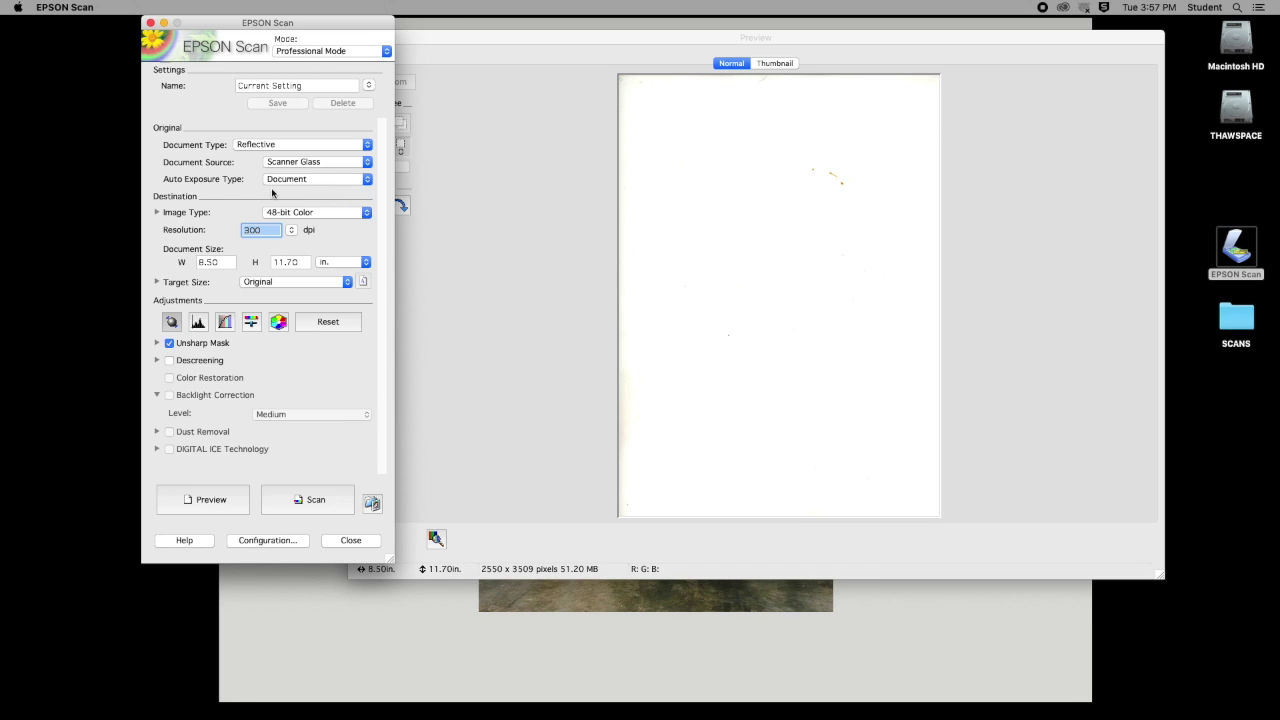
click(364, 180)
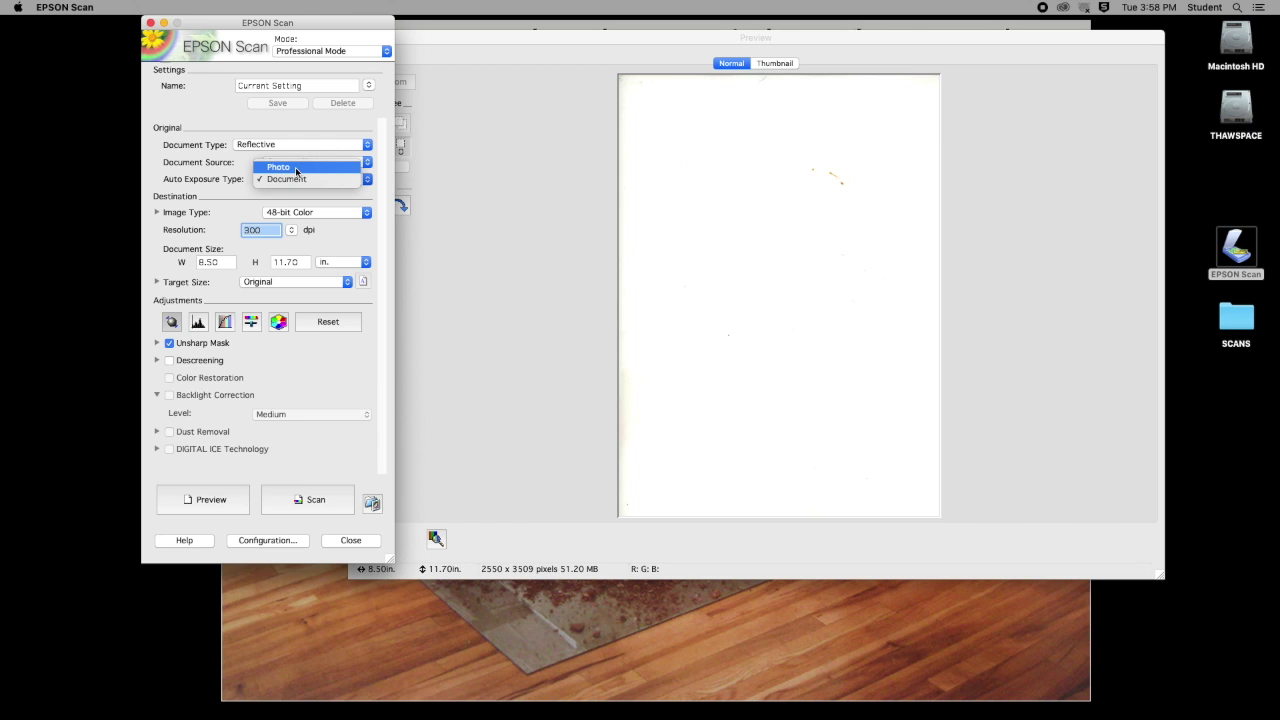
click(296, 171)
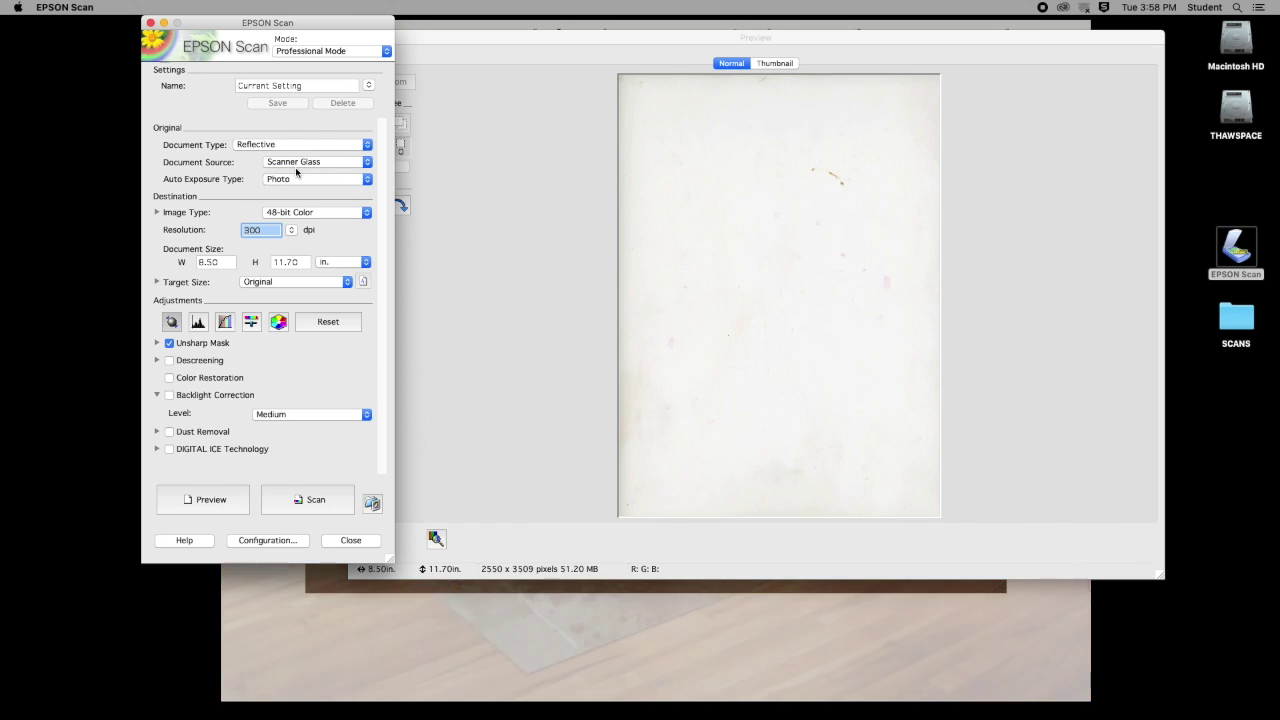
click(354, 216)
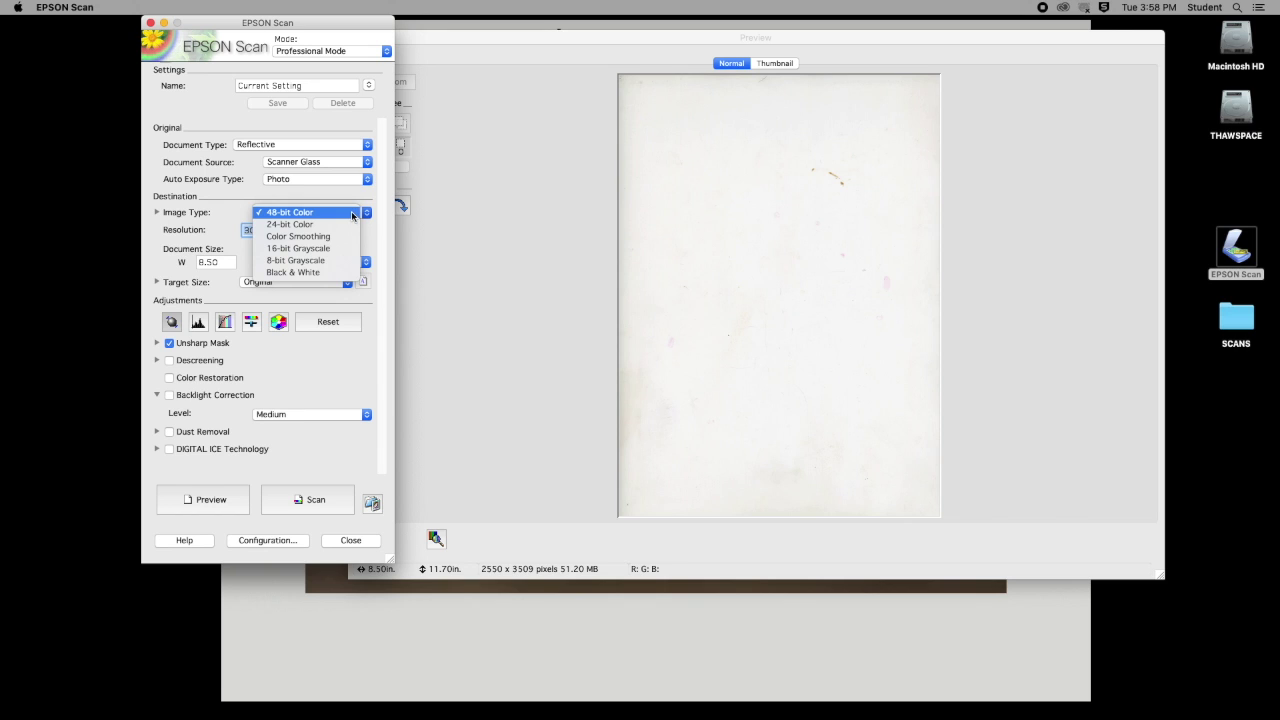
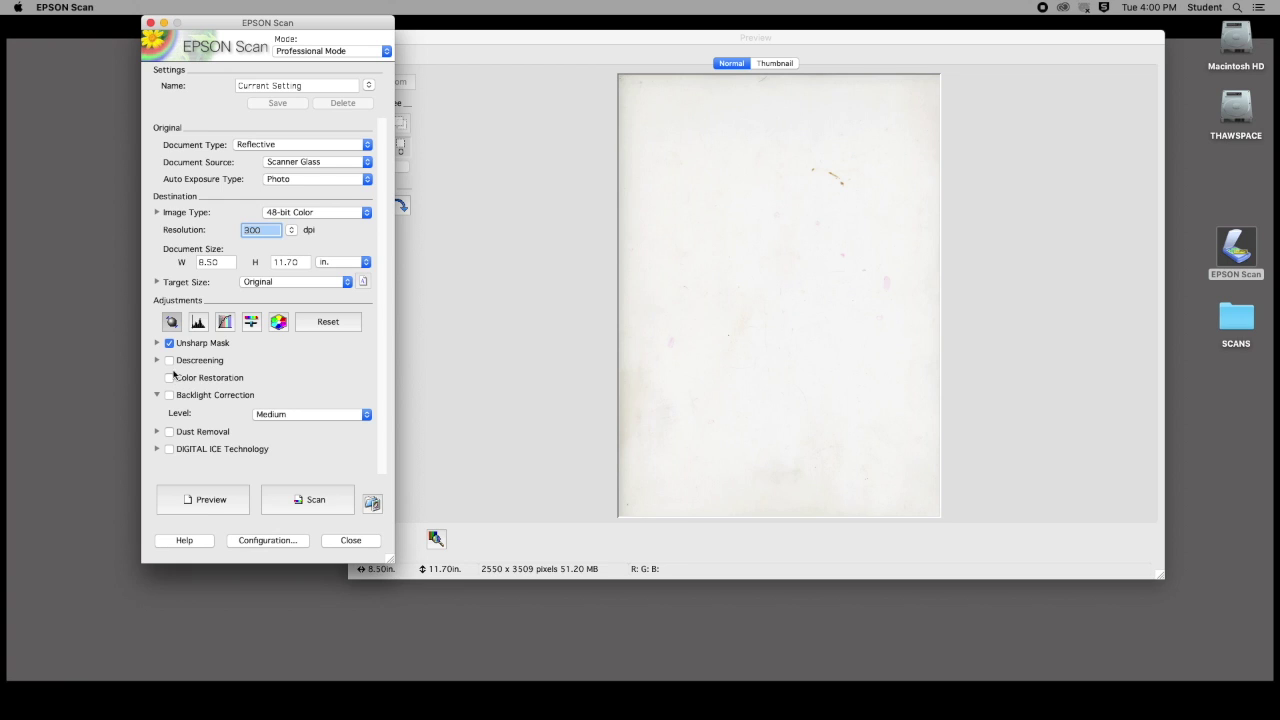
- Enable Descreening and set its screen ruling to Magazine (133 lpi)
click(169, 361)
click(156, 362)
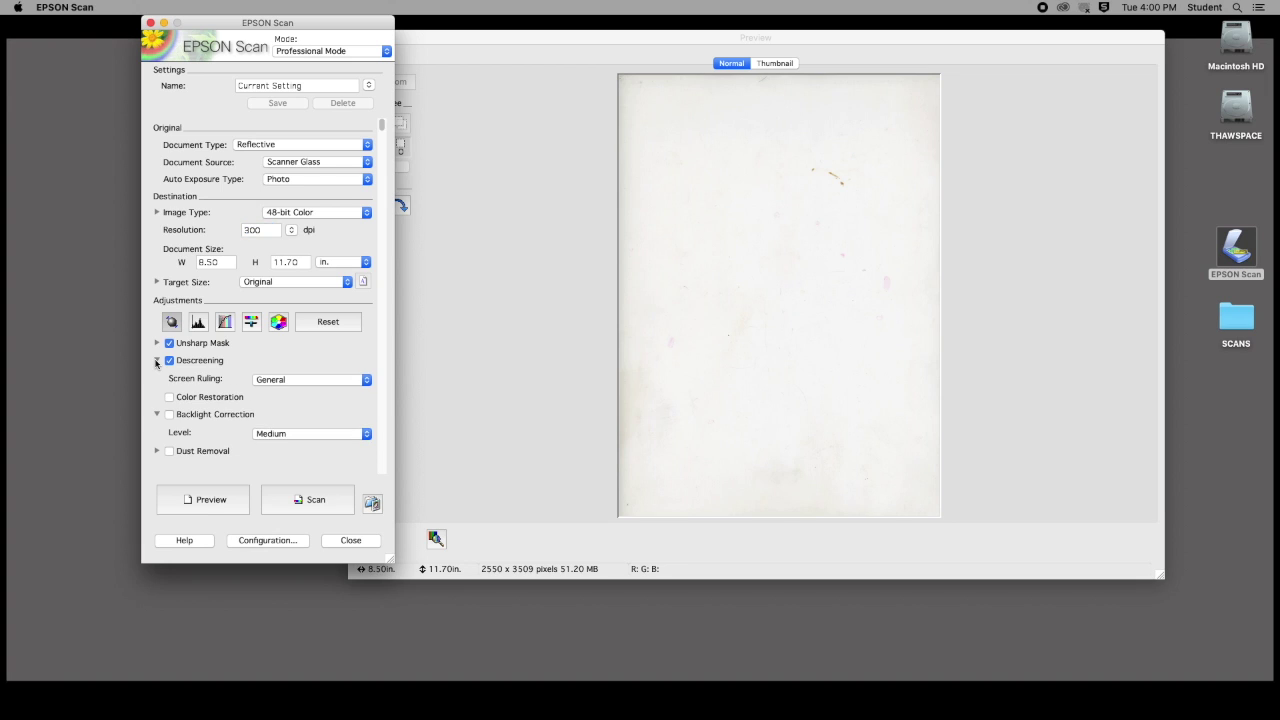
click(366, 382)
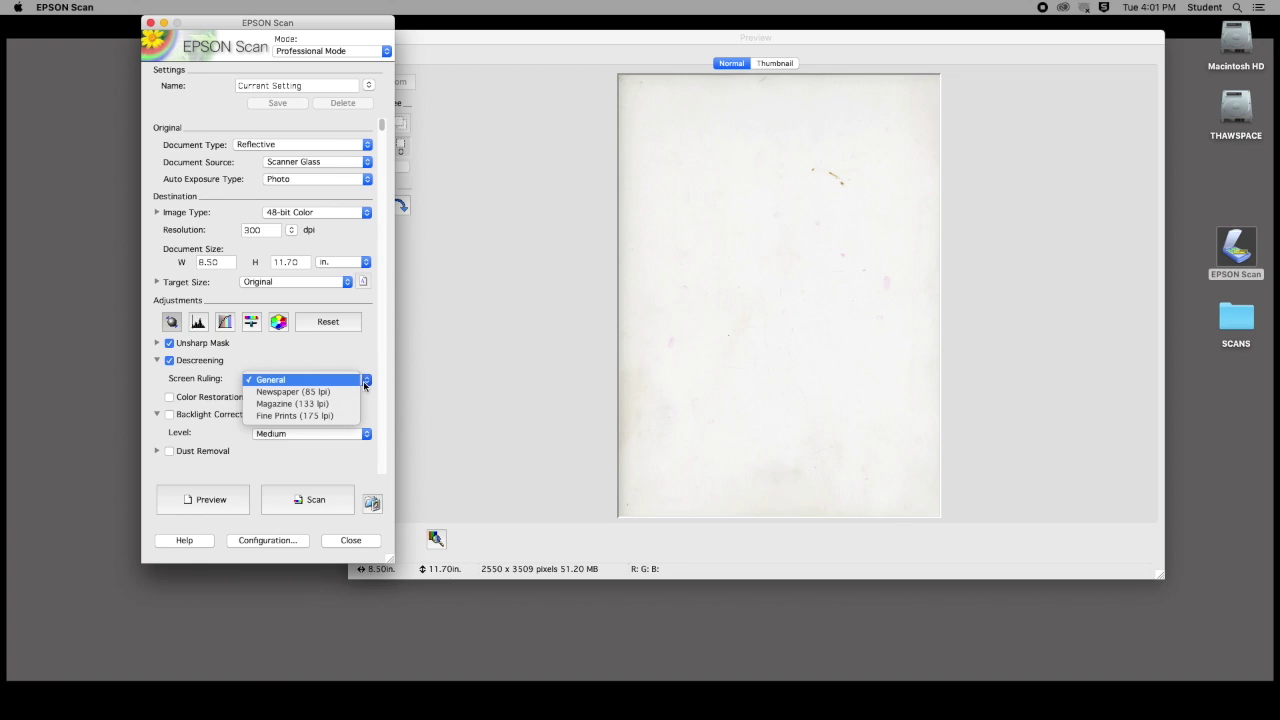
click(291, 404)
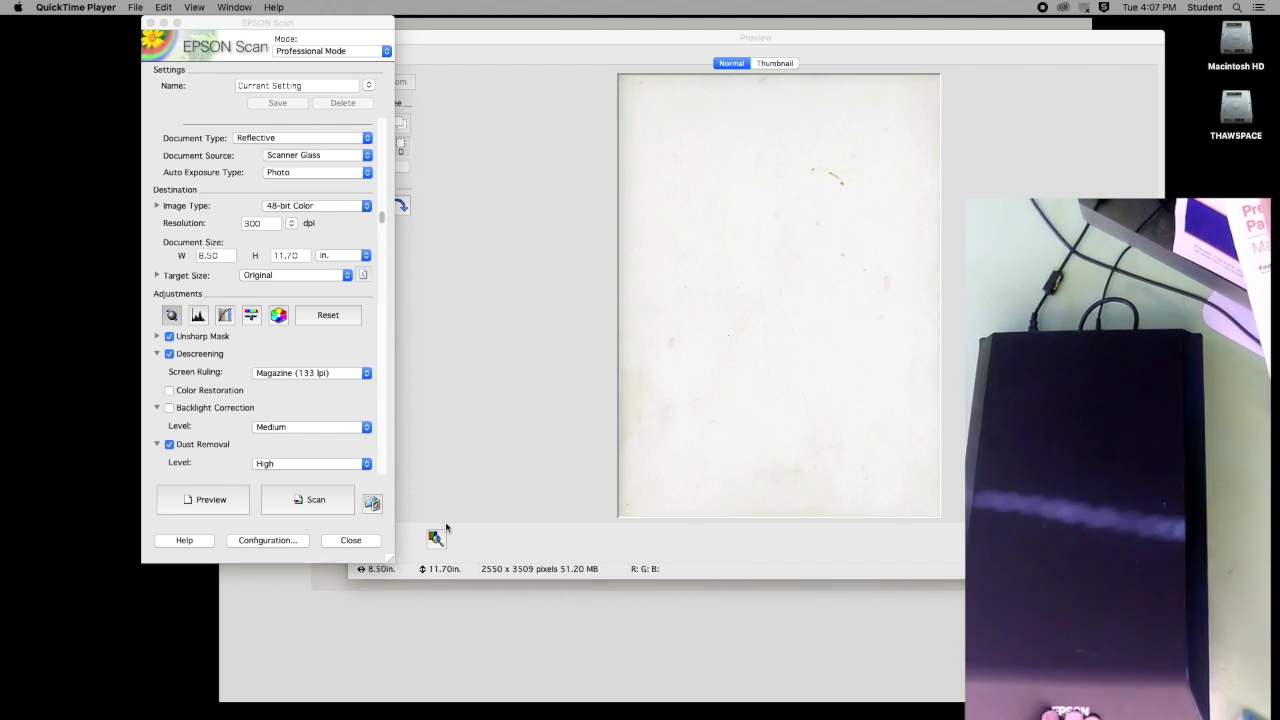
- Preview the Renaissance Quarterly cover and fit a marquee of about 5.86 by 9.06 in around it
click(207, 501)
click(207, 501)
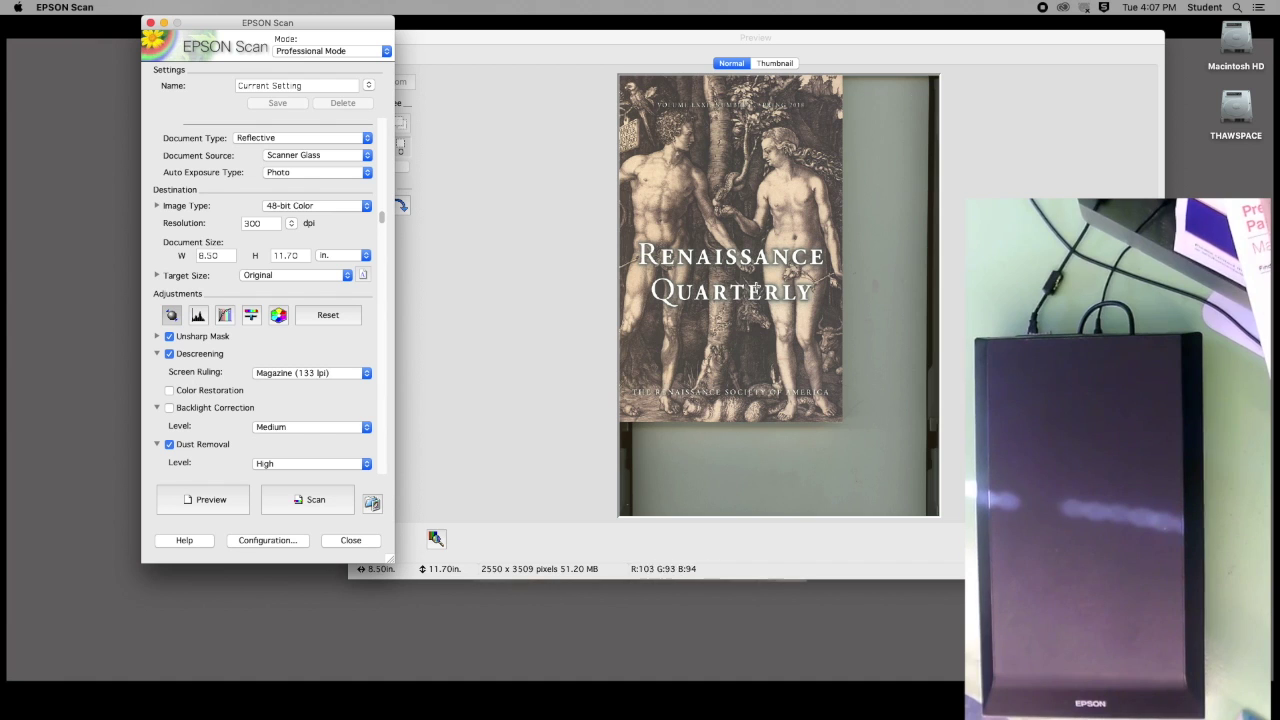
click(620, 80)
mouse_move(619, 77)
mouse_down()
mouse_move(759, 272)
mouse_move(840, 419)
mouse_up()
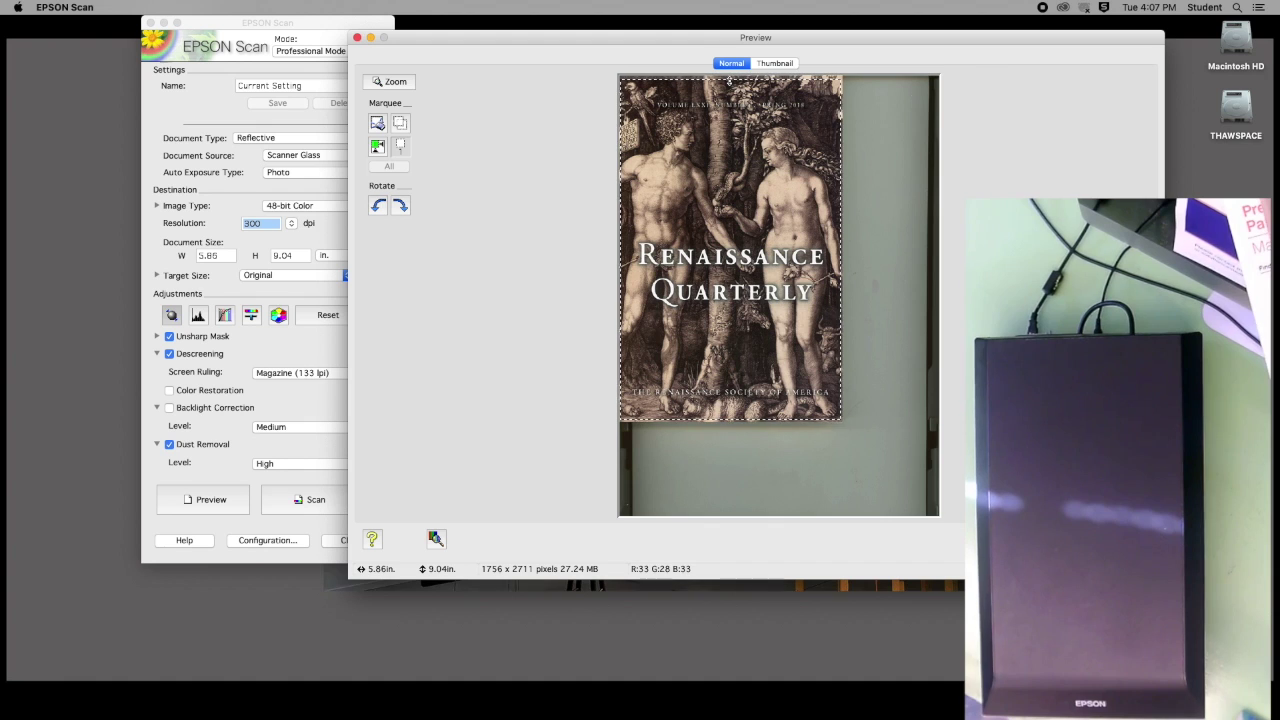
drag(729, 80, 729, 147)
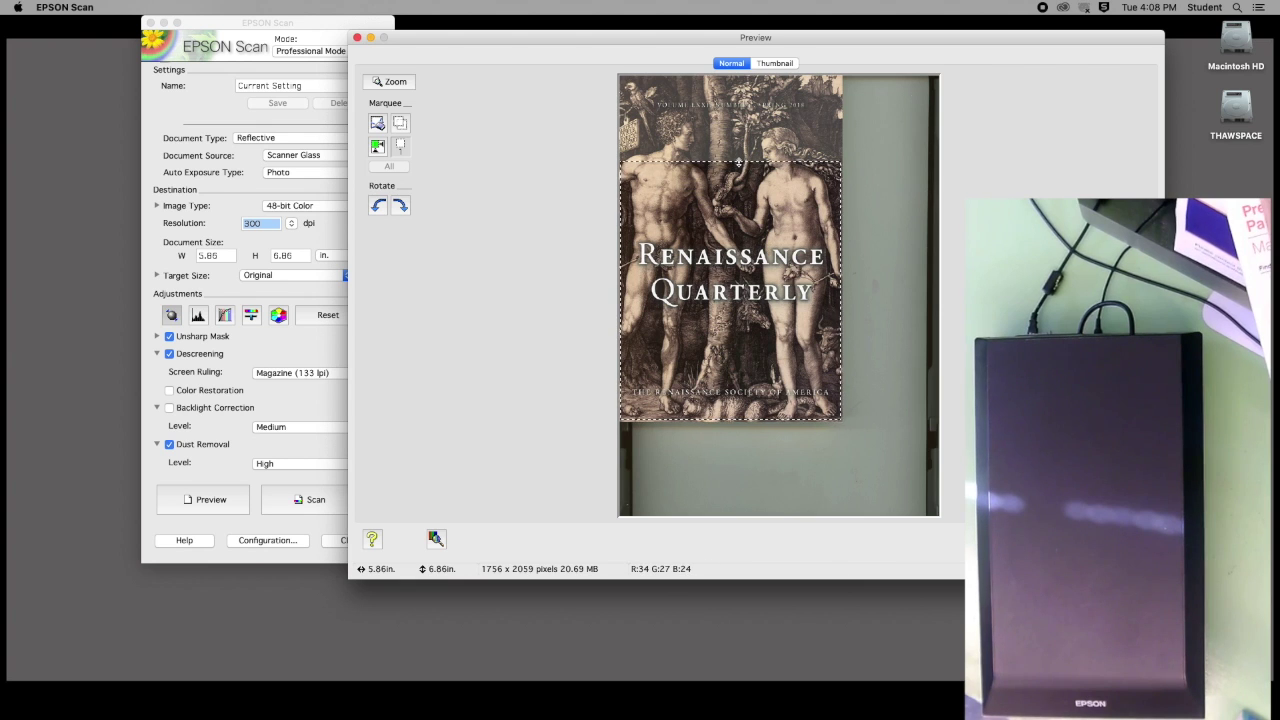
drag(736, 86, 736, 82)
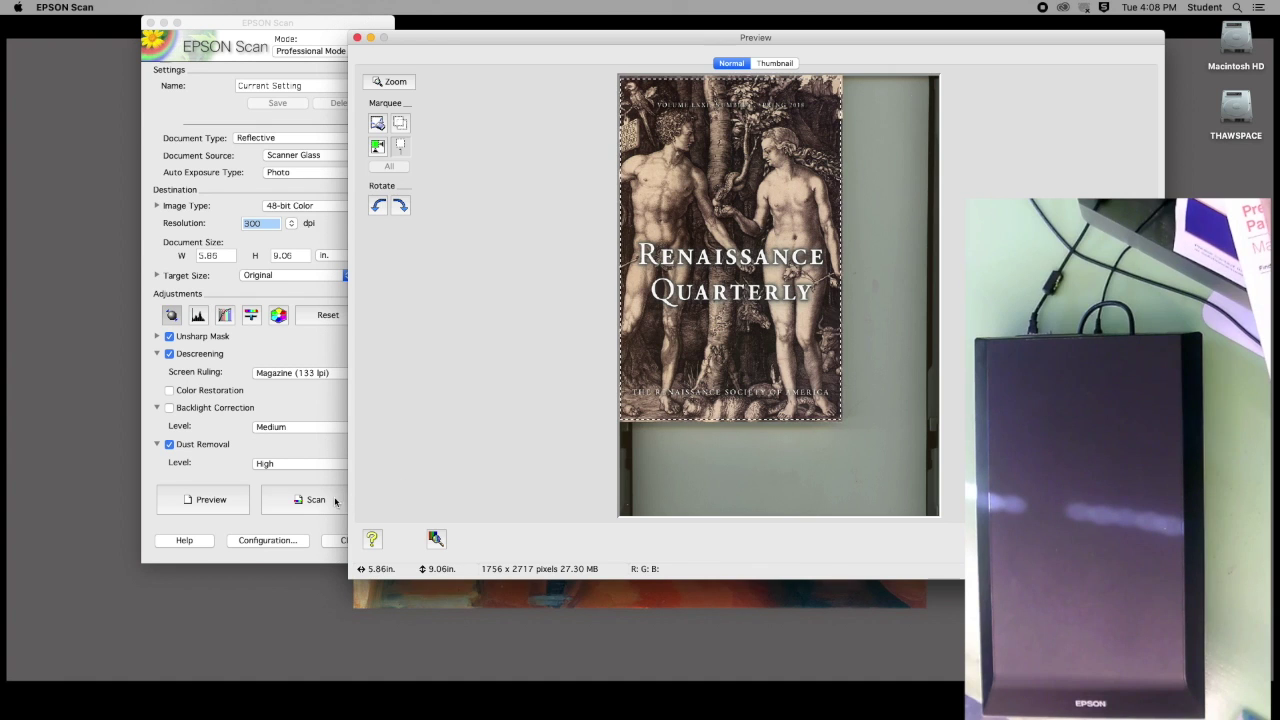
- Scan the marqueed cover, check scan177.jpg in the SCANS folder, and close the folder window
click(319, 500)
click(309, 499)
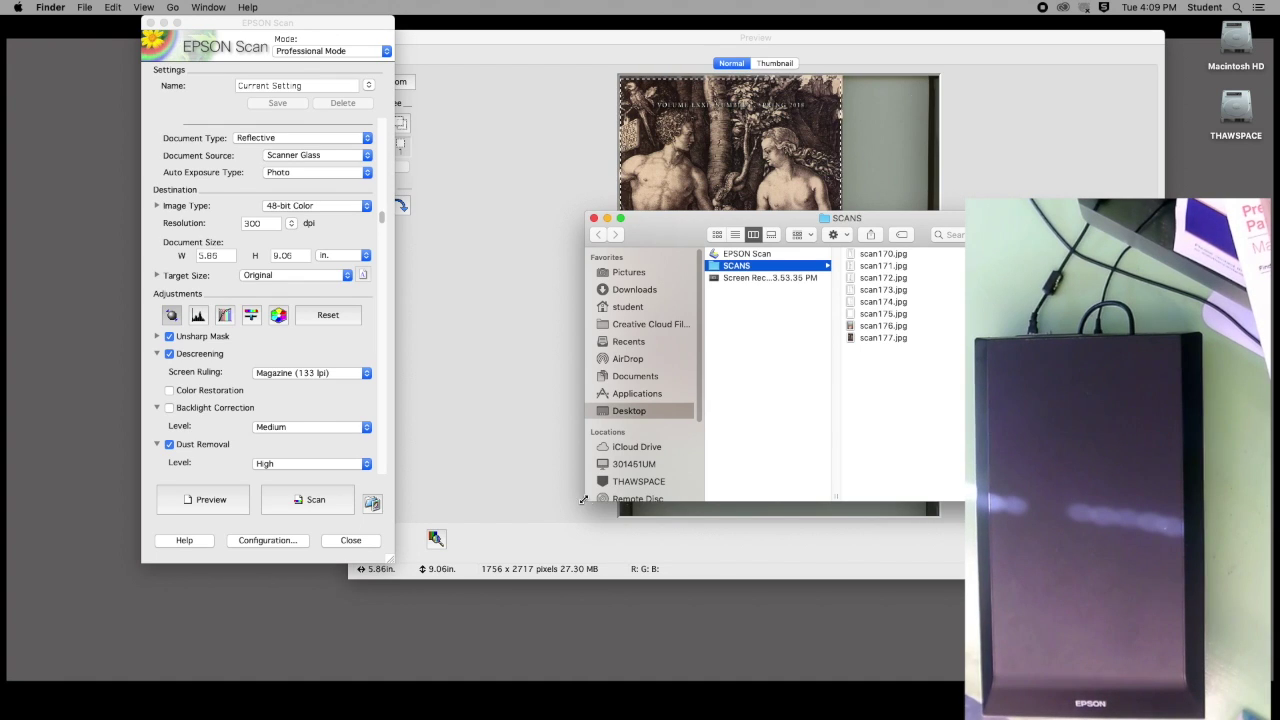
click(874, 340)
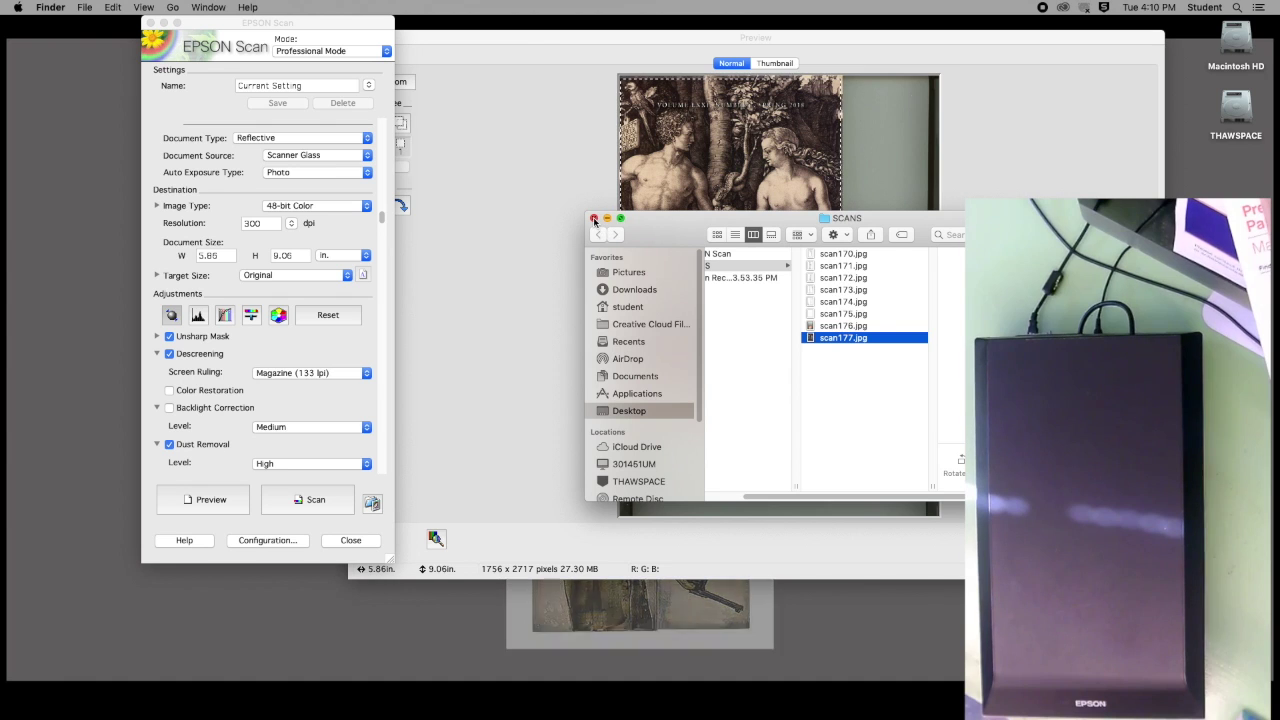
click(594, 220)
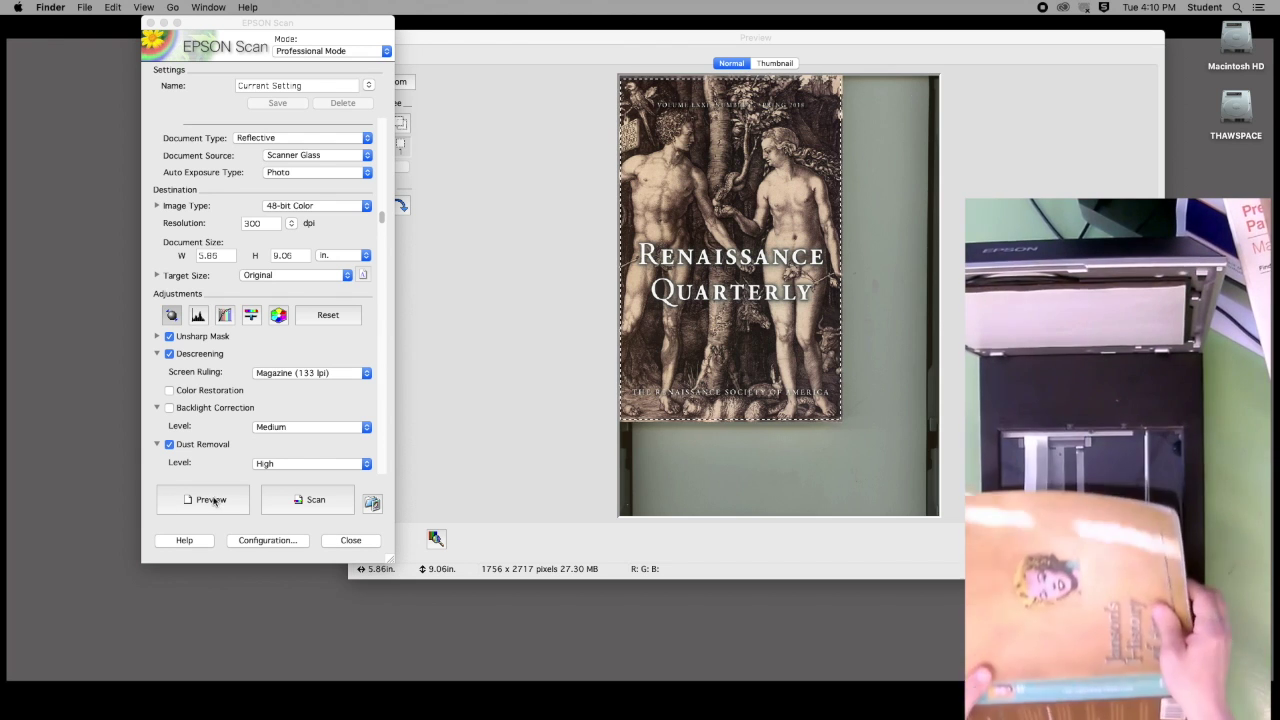
- Run a preview scan of the book page placed on the scanner glass
click(214, 500)
click(214, 500)
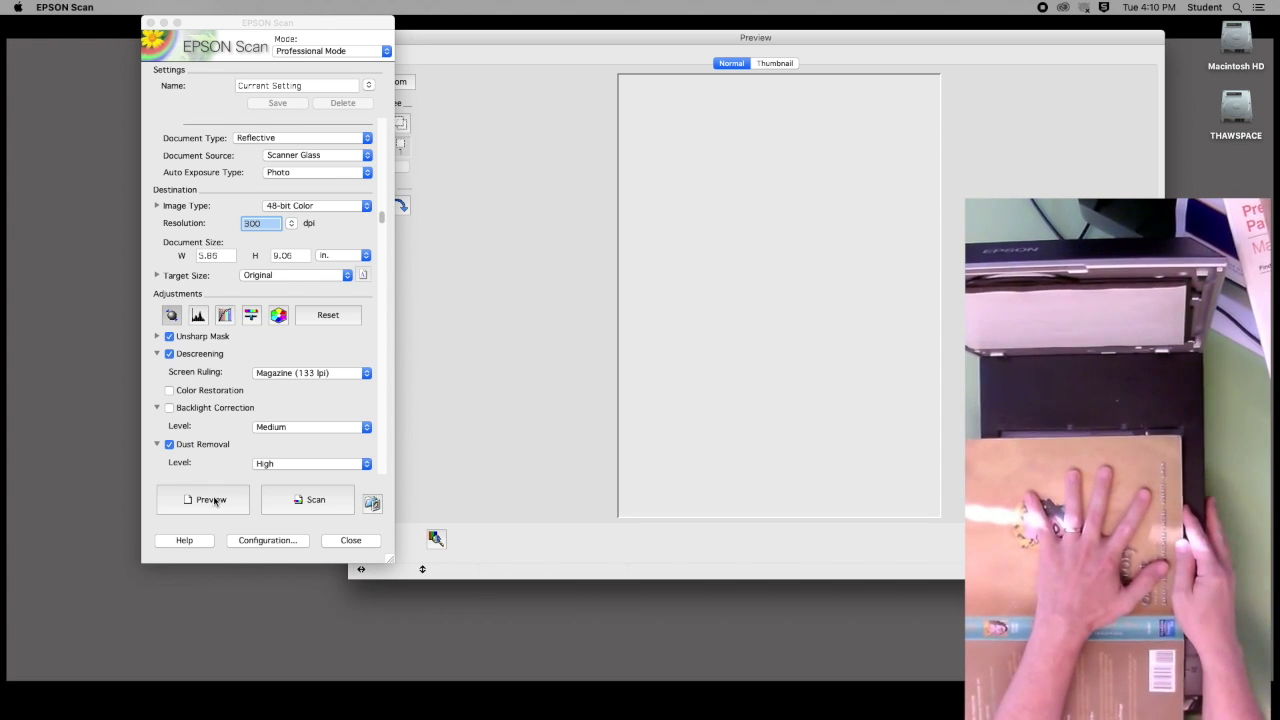
click(213, 500)
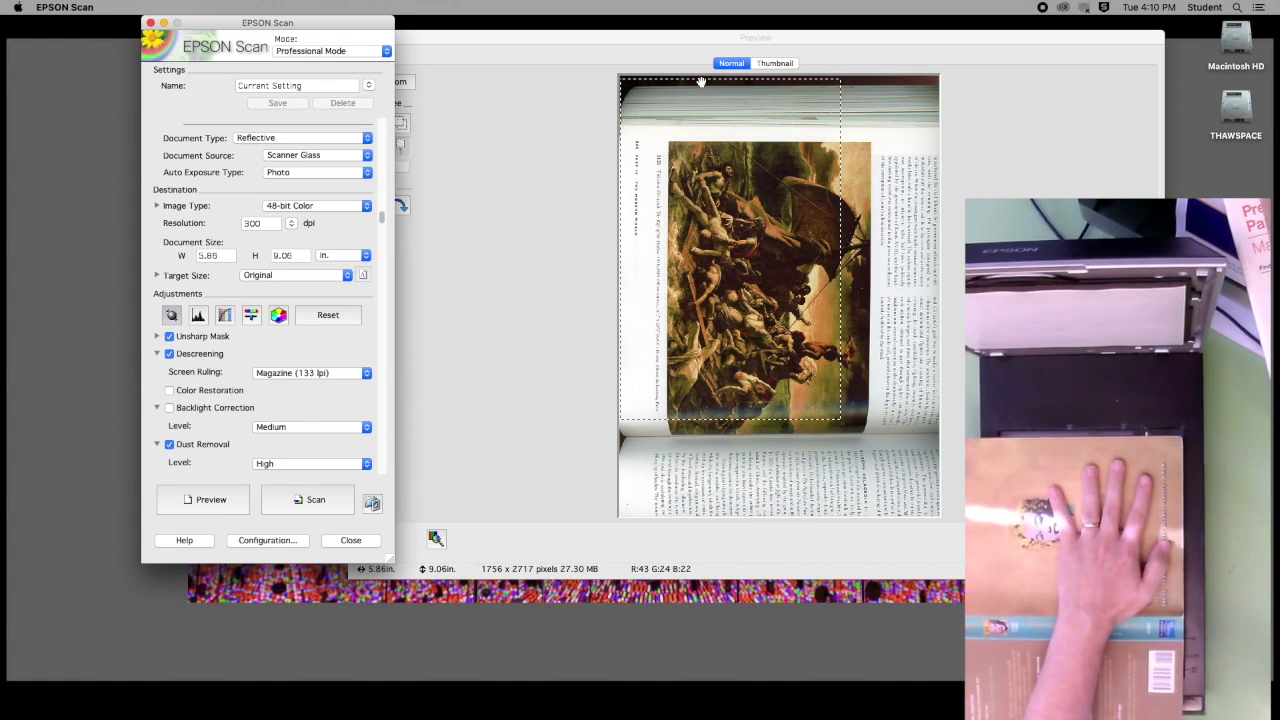
- Crop the marquee to the painting on the book page, about 5.31 by 7.04 in, and scan it
drag(702, 78, 709, 138)
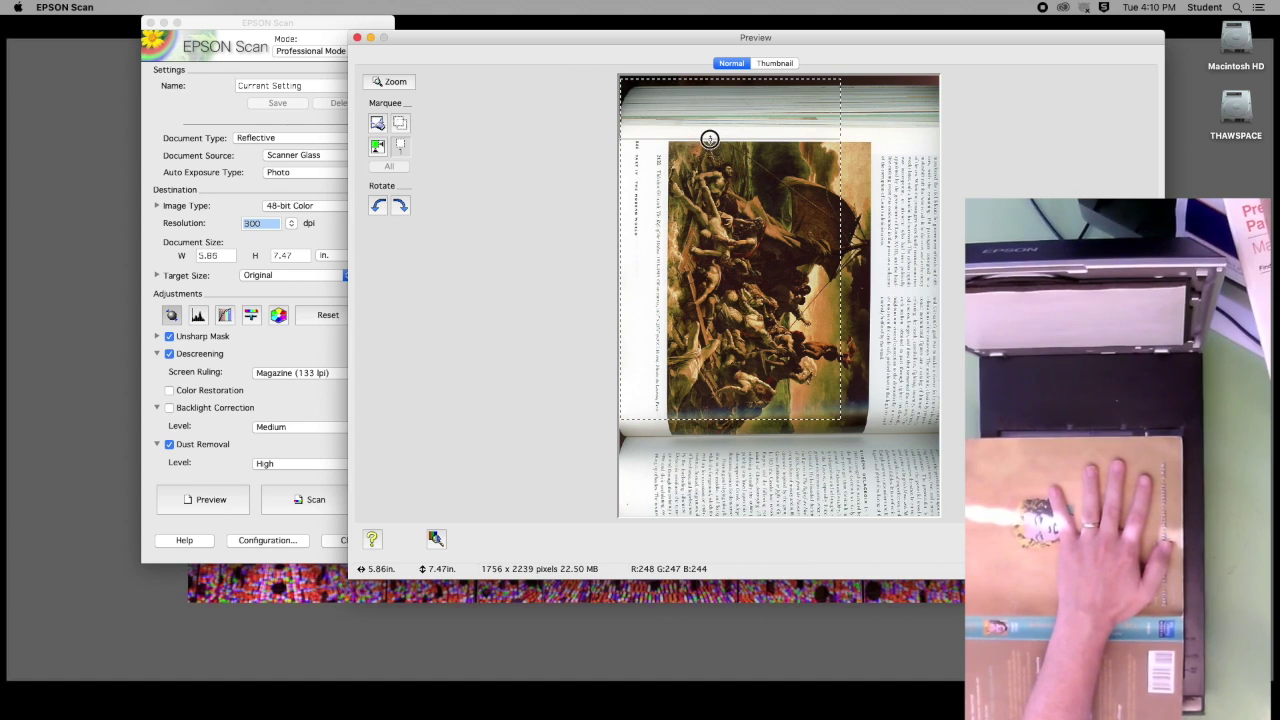
drag(837, 232, 872, 269)
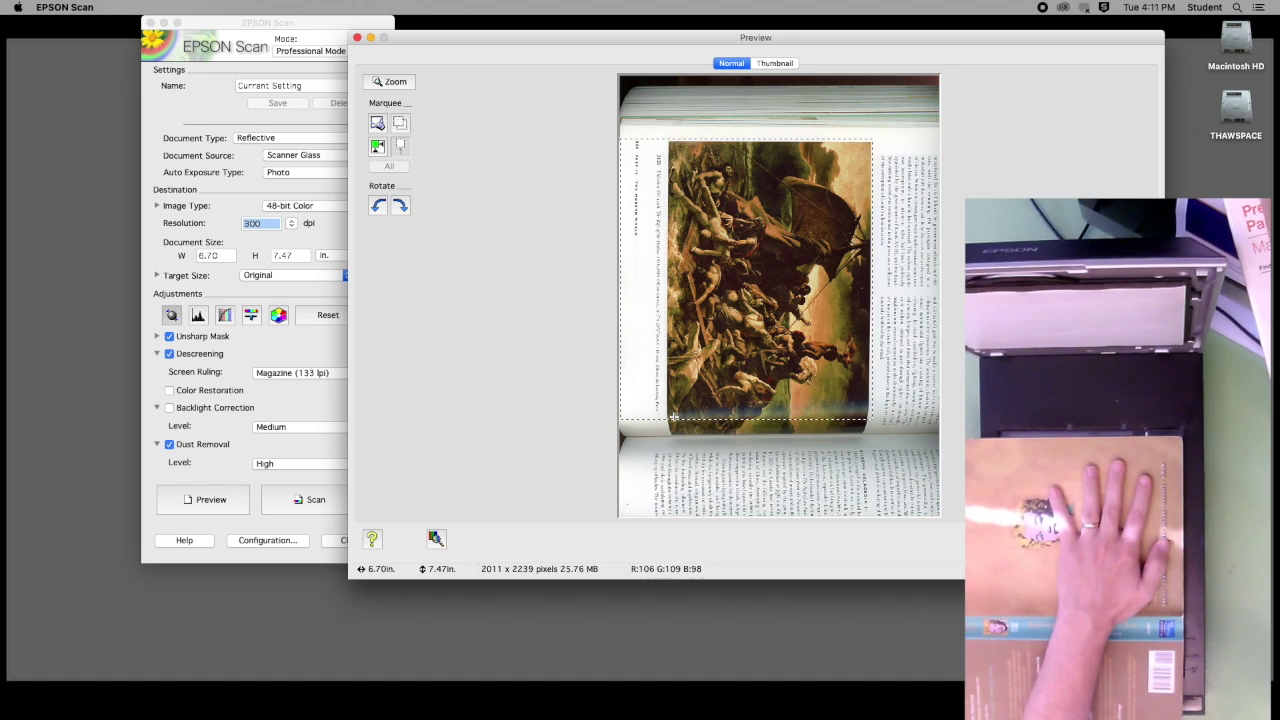
drag(620, 250, 665, 248)
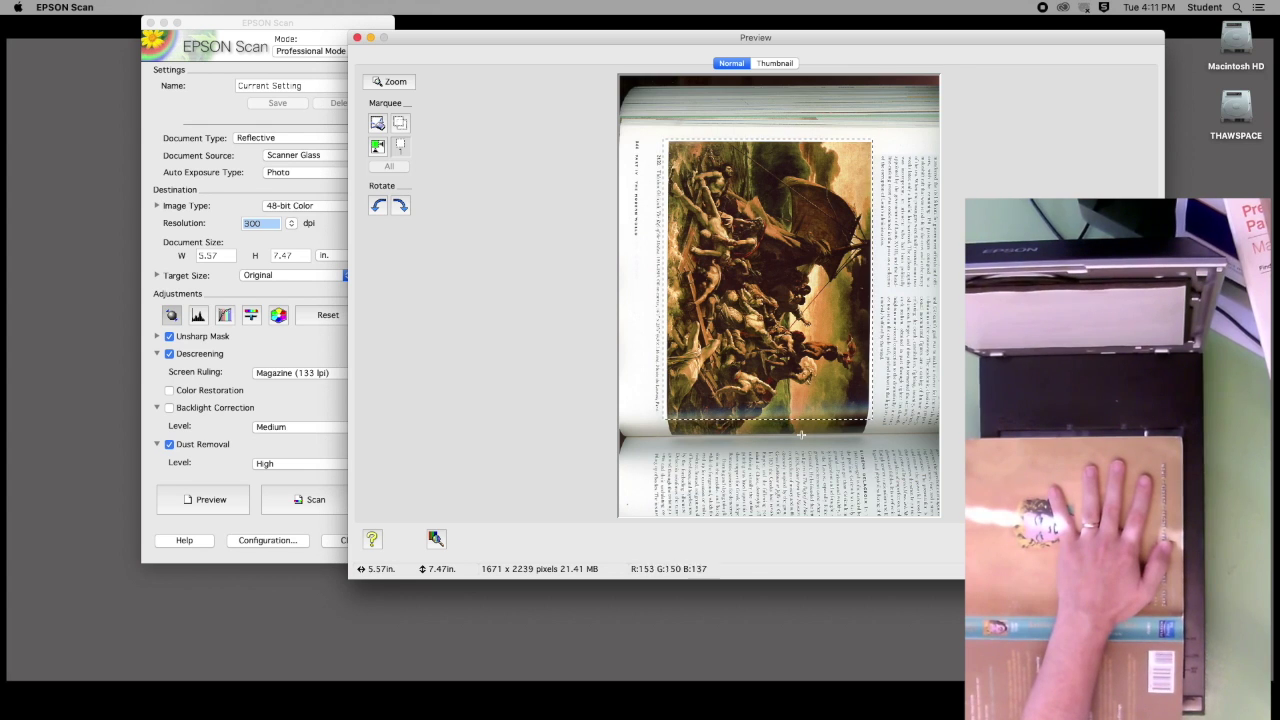
drag(801, 434, 803, 407)
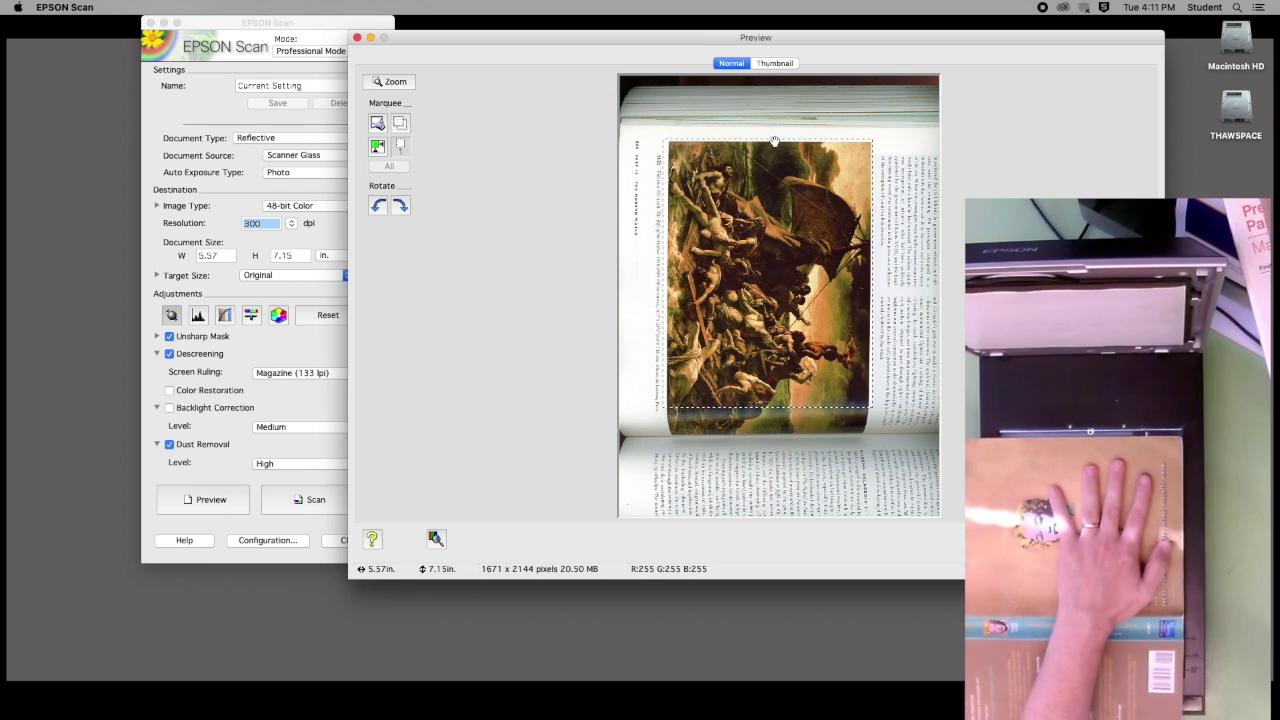
drag(774, 141, 771, 143)
drag(663, 271, 666, 275)
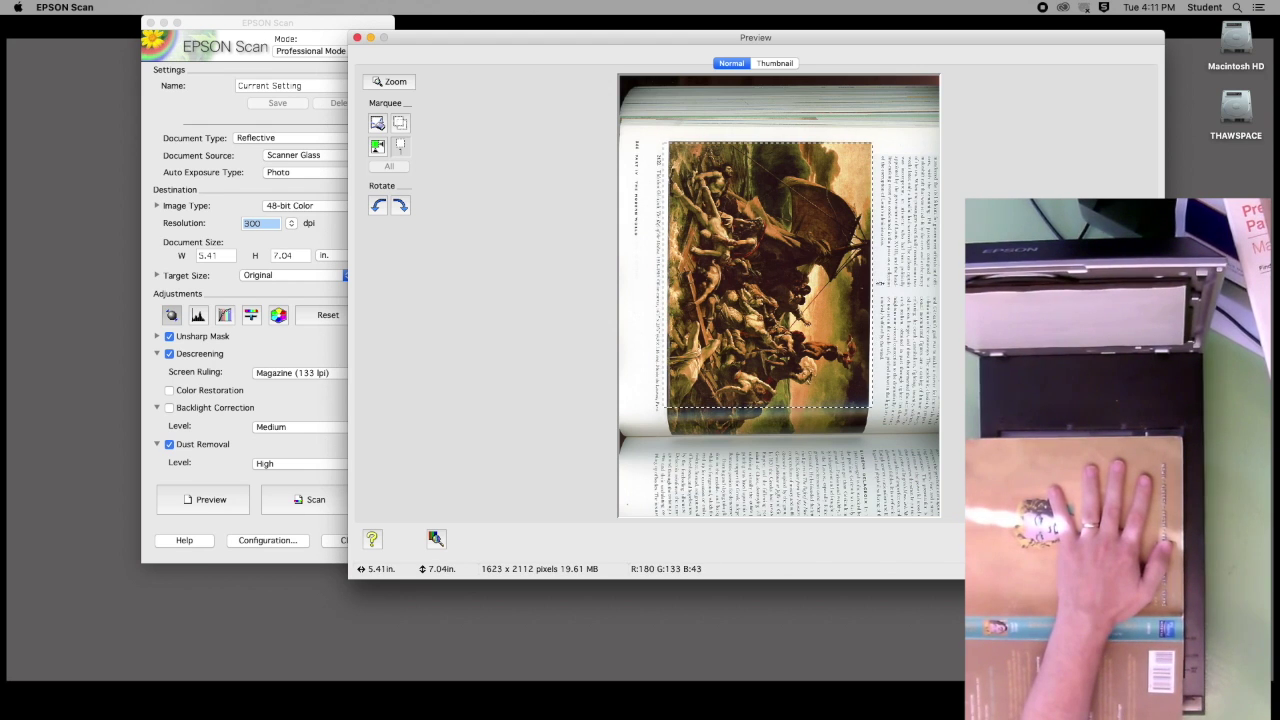
drag(879, 285, 867, 280)
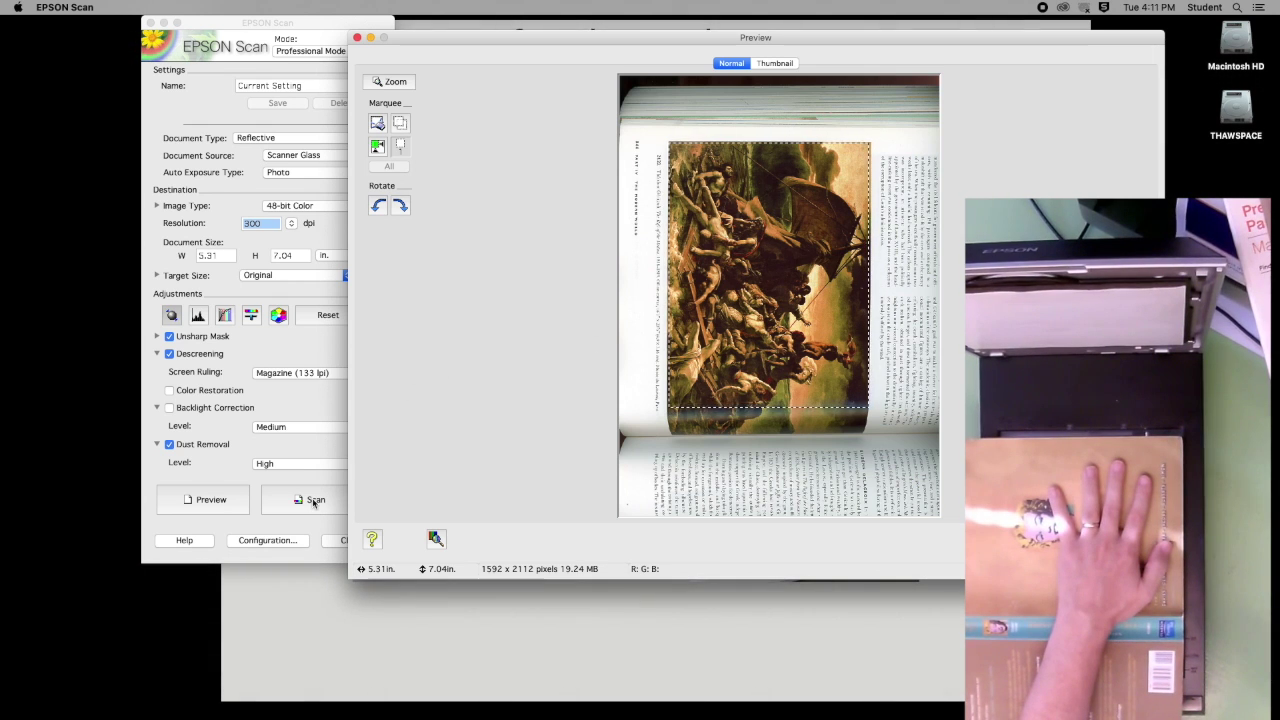
click(315, 500)
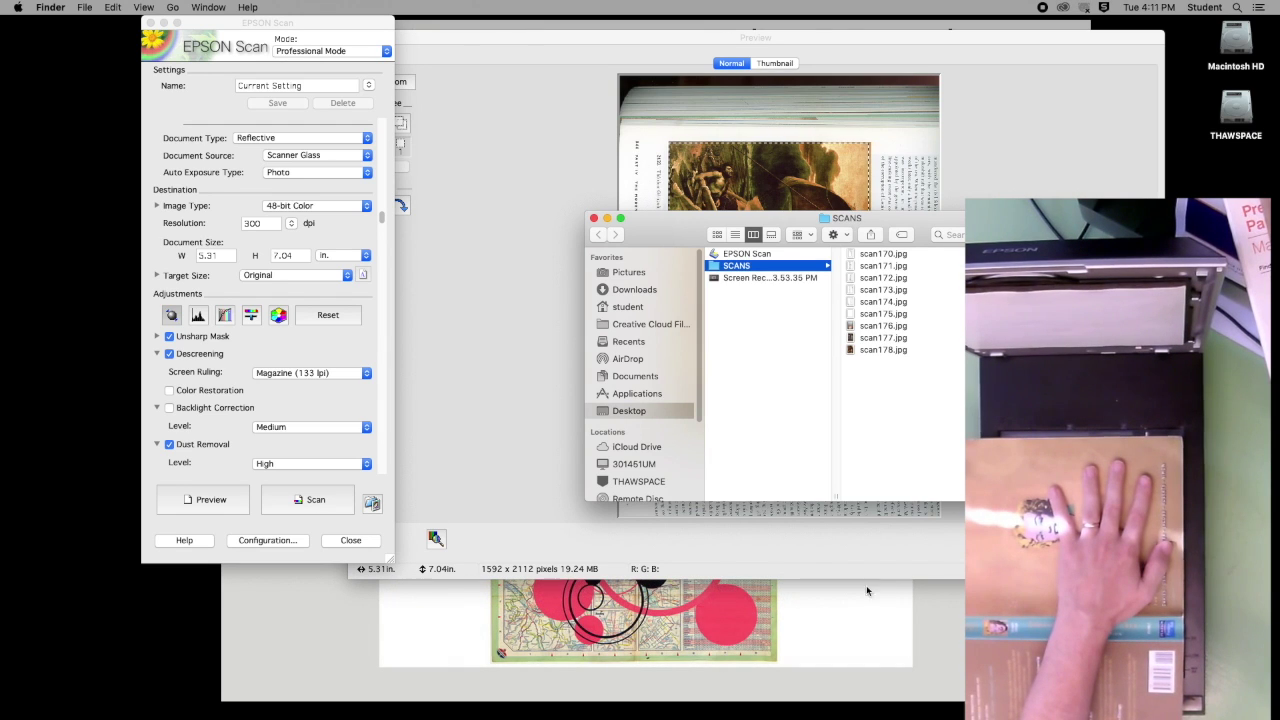
- Check scan178.jpg in the SCANS folder, set the scan resolution to 600 dpi, and close the folder window
click(873, 350)
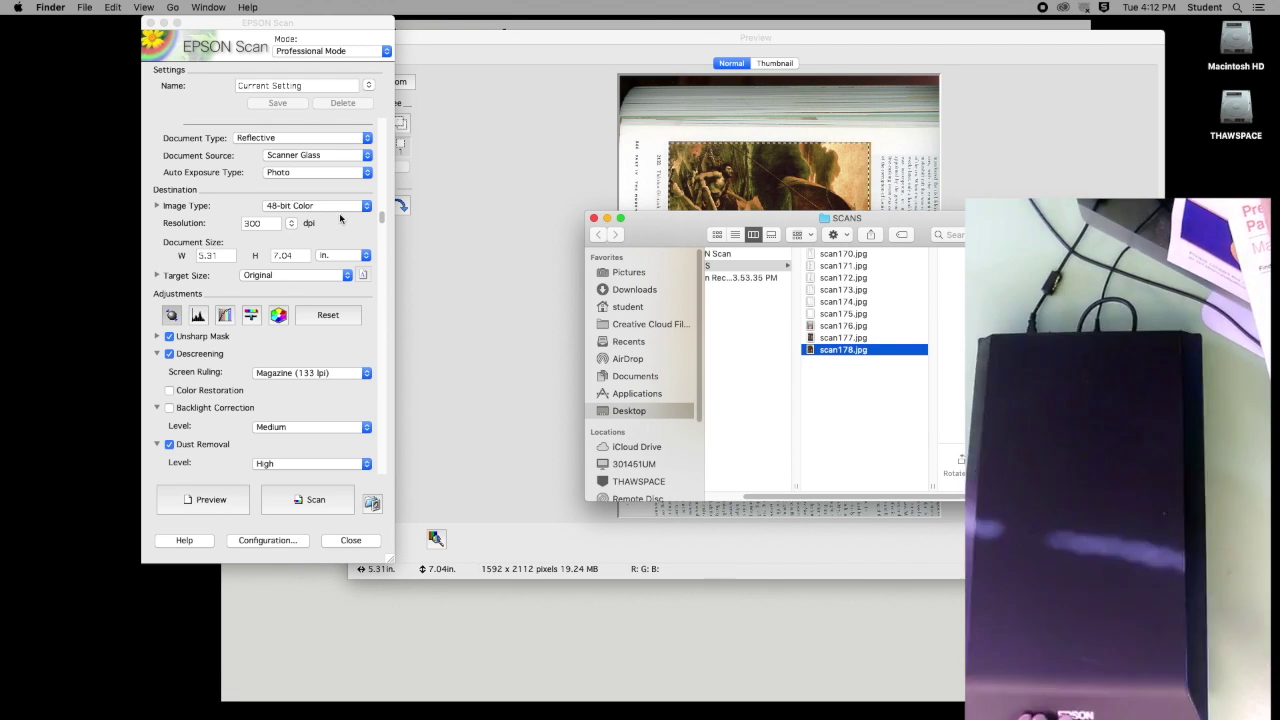
click(258, 224)
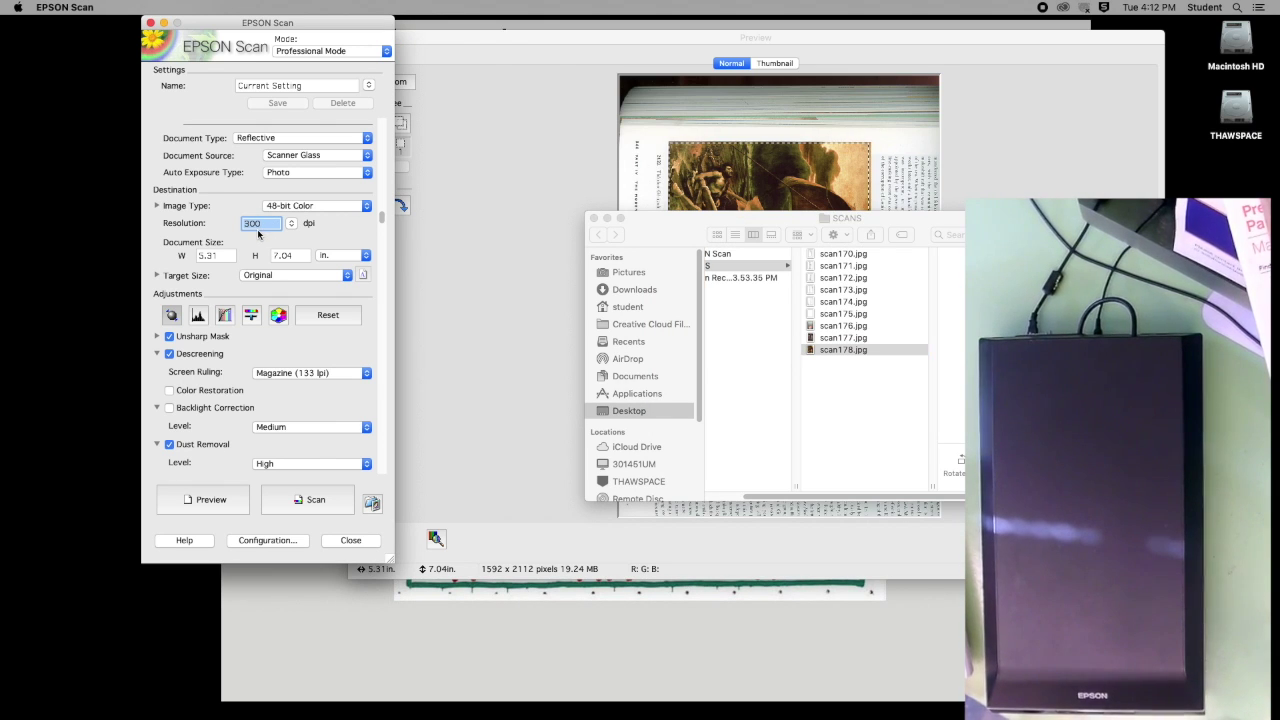
click(267, 224)
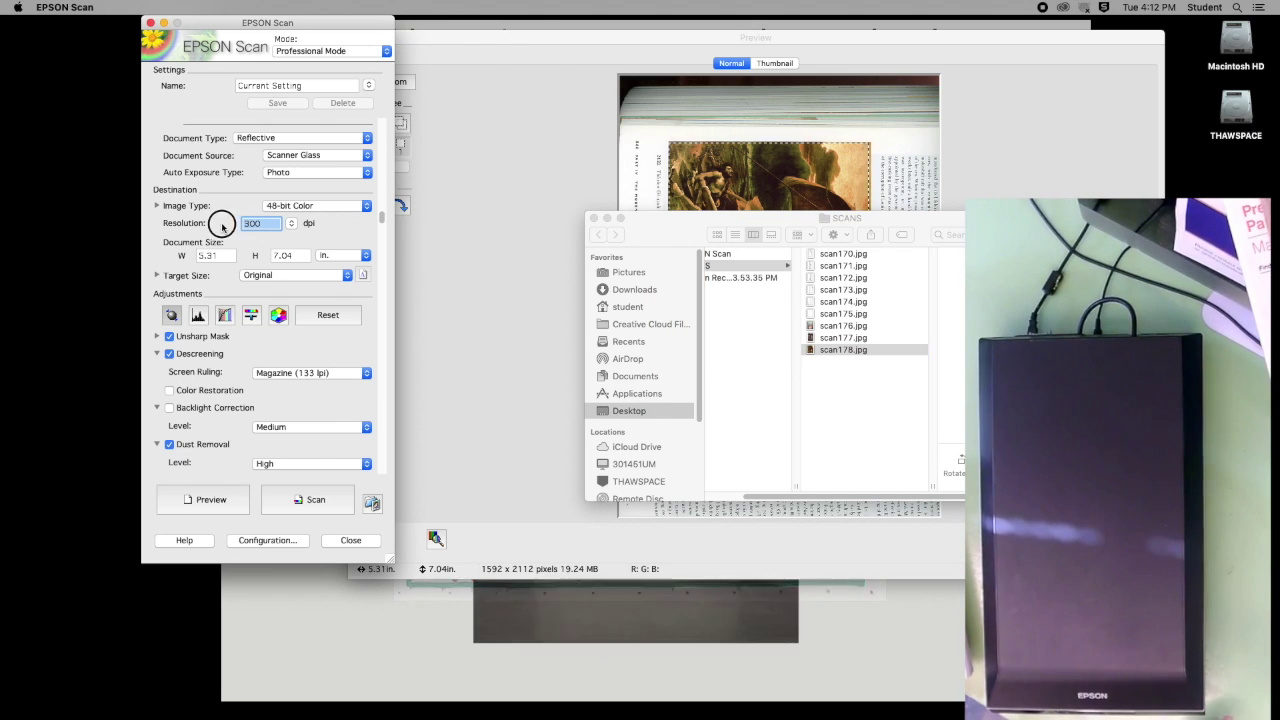
text(60)
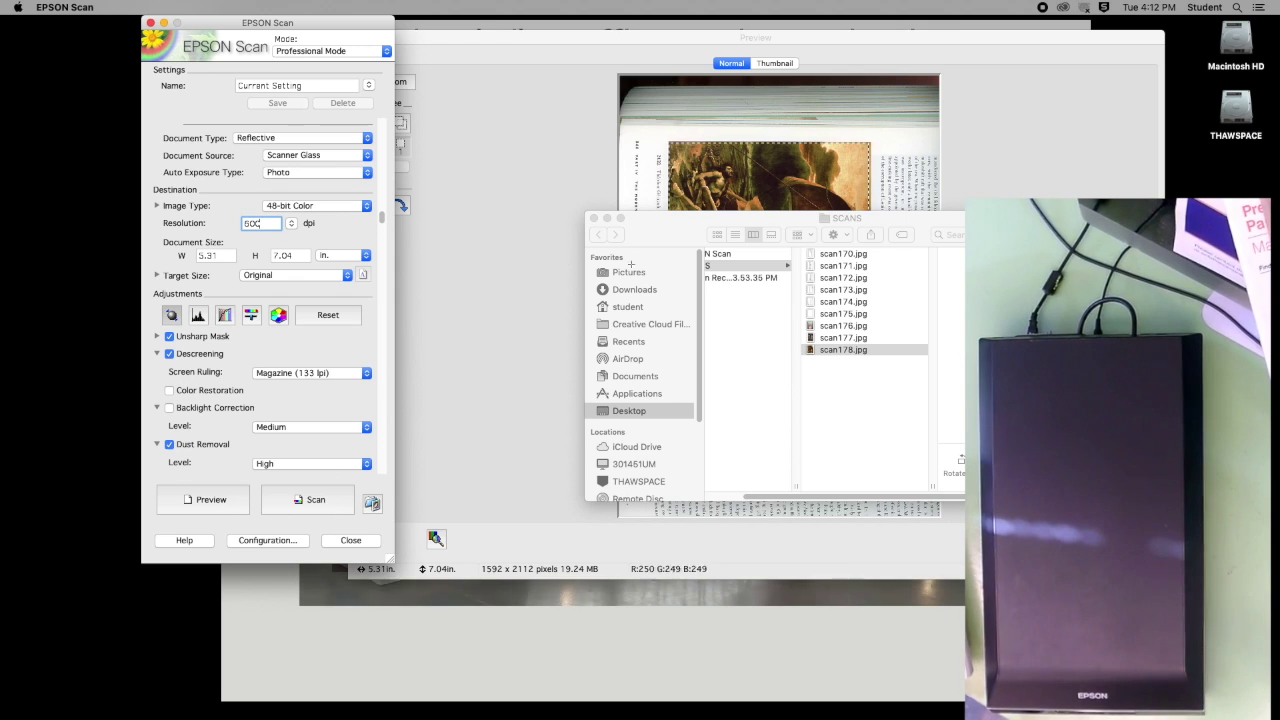
click(594, 218)
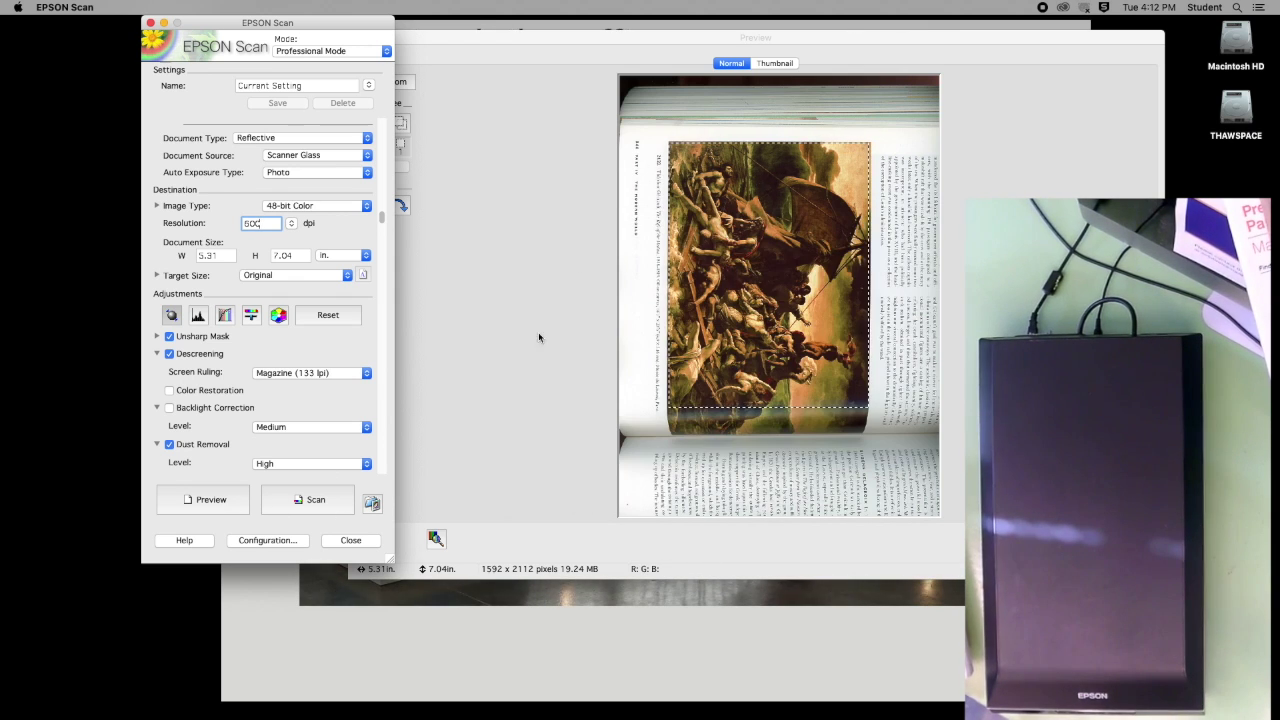
- Preview the red floral pattern and reduce the marquee to about 1.80 by 2.28 in inside it
click(213, 500)
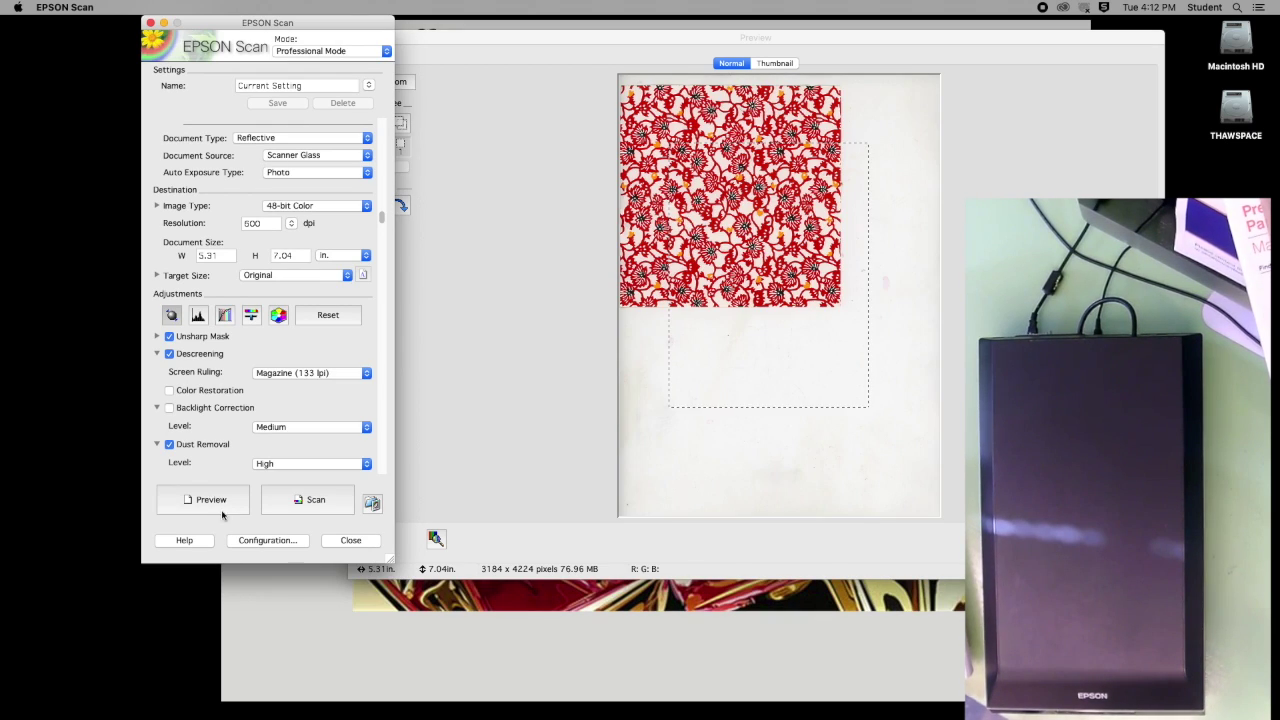
drag(811, 407, 815, 260)
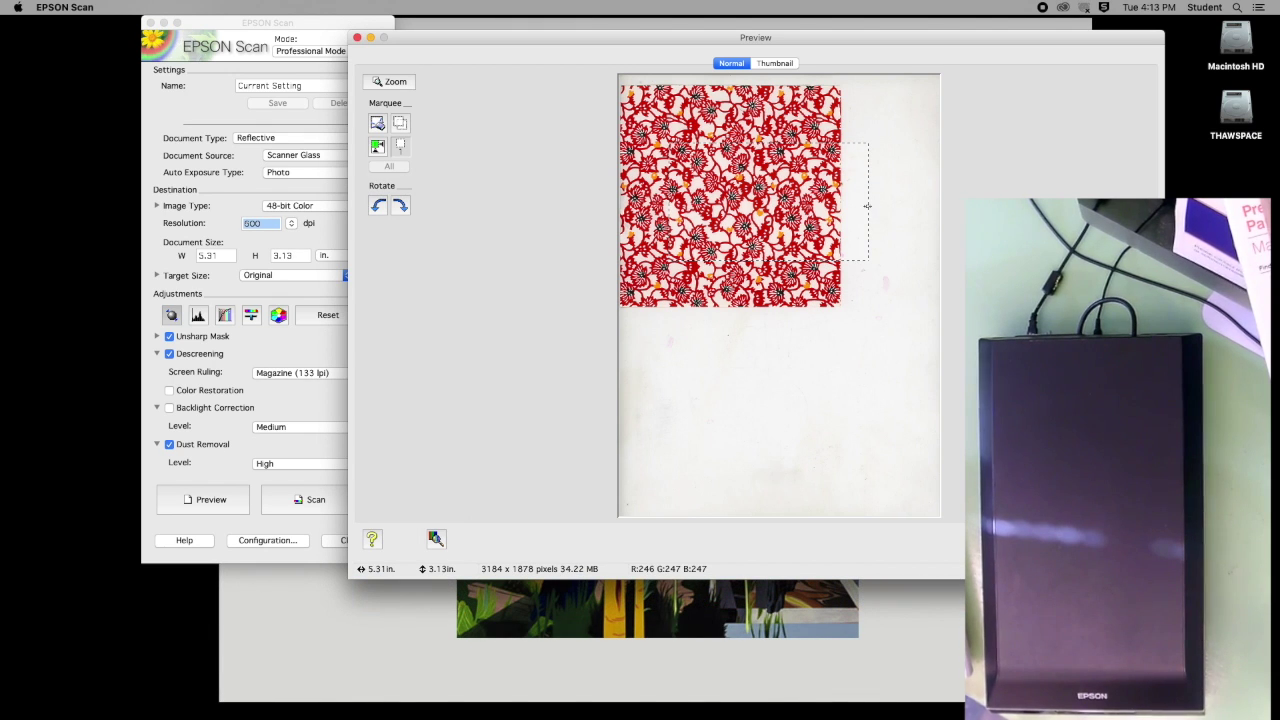
drag(846, 204, 704, 210)
drag(733, 140, 733, 154)
drag(737, 264, 737, 241)
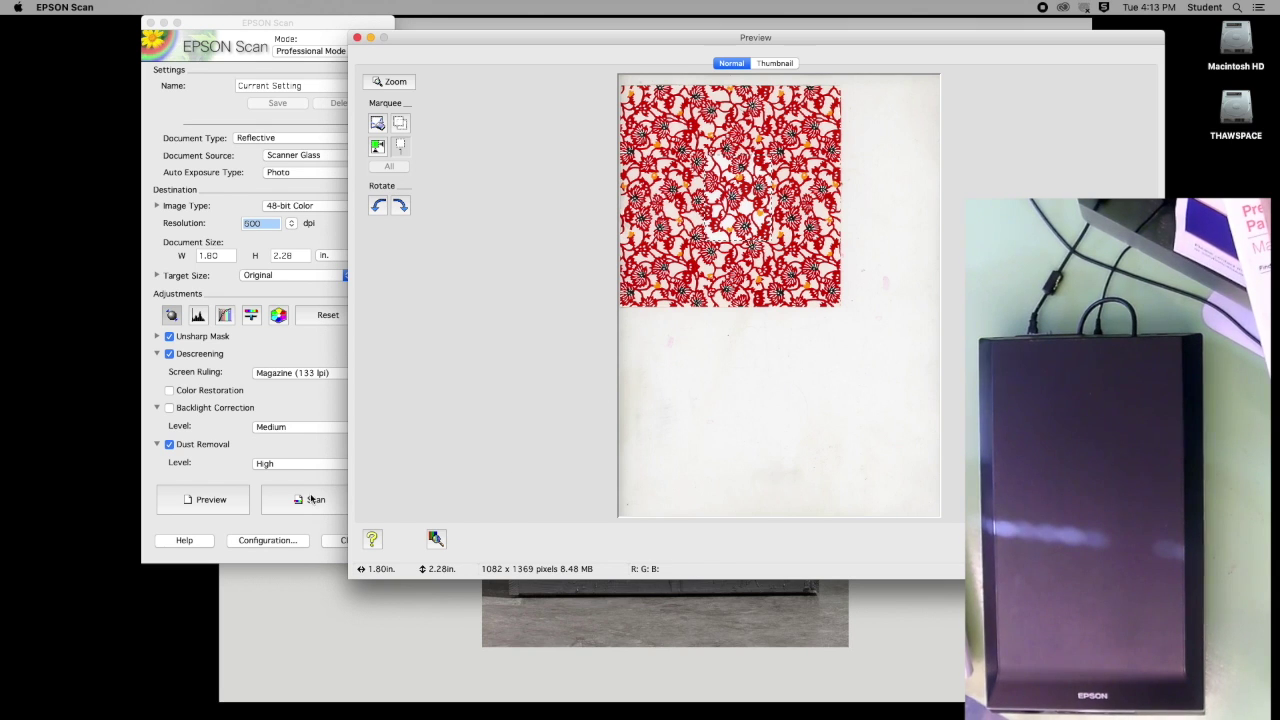
- Scan the marqueed section of the floral pattern and close the SCANS folder window
click(313, 499)
click(313, 500)
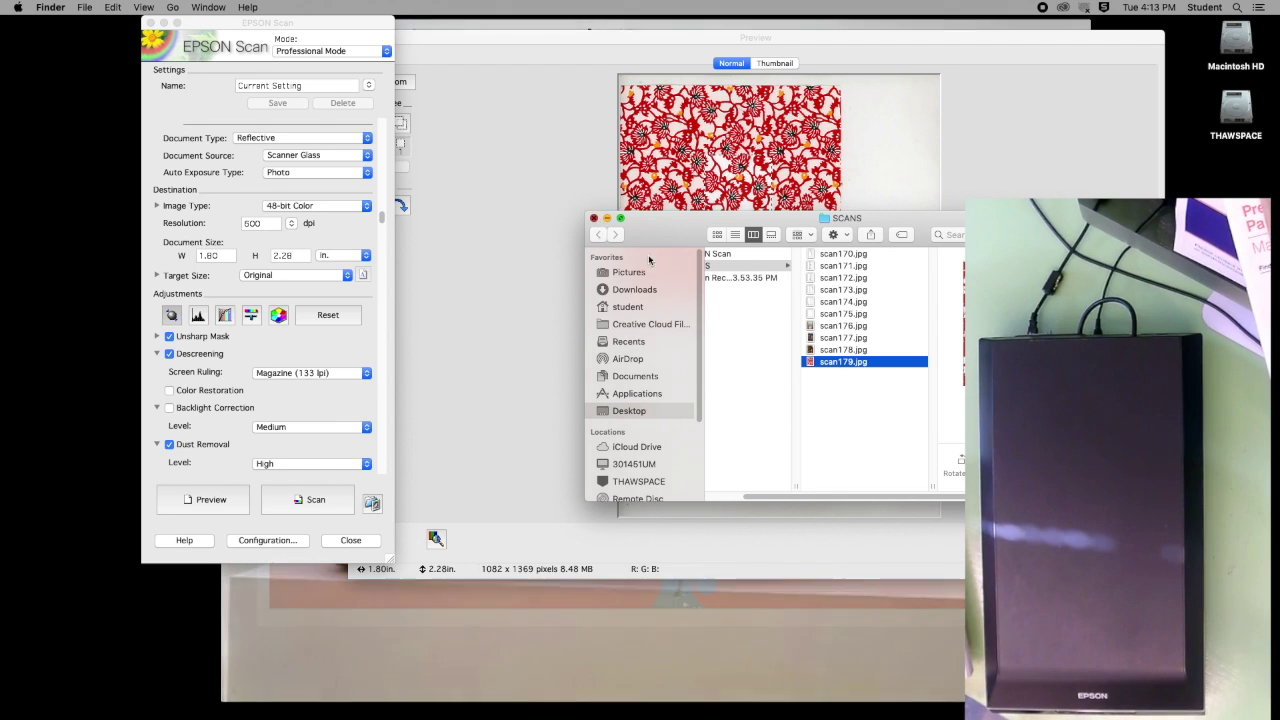
key(super+w)
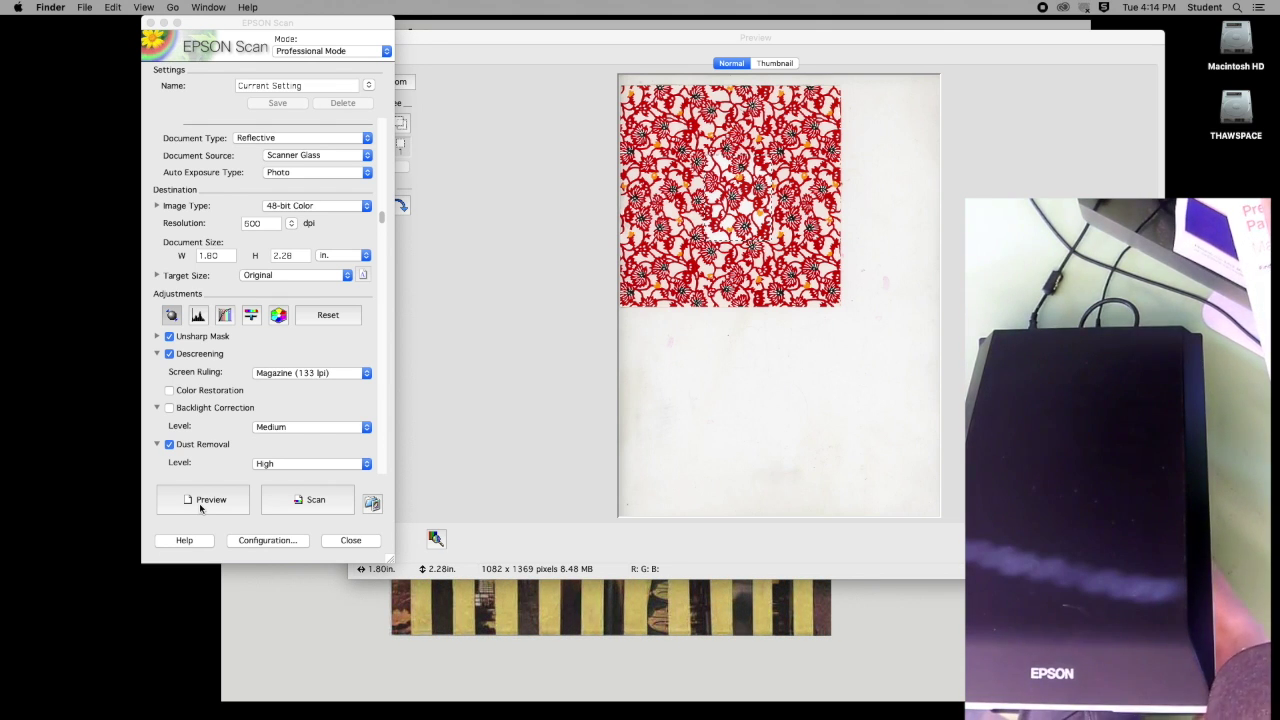
- Run a preview scan of the bent limb on the scanner glass and set the resolution to 1200 dpi
click(200, 507)
click(200, 505)
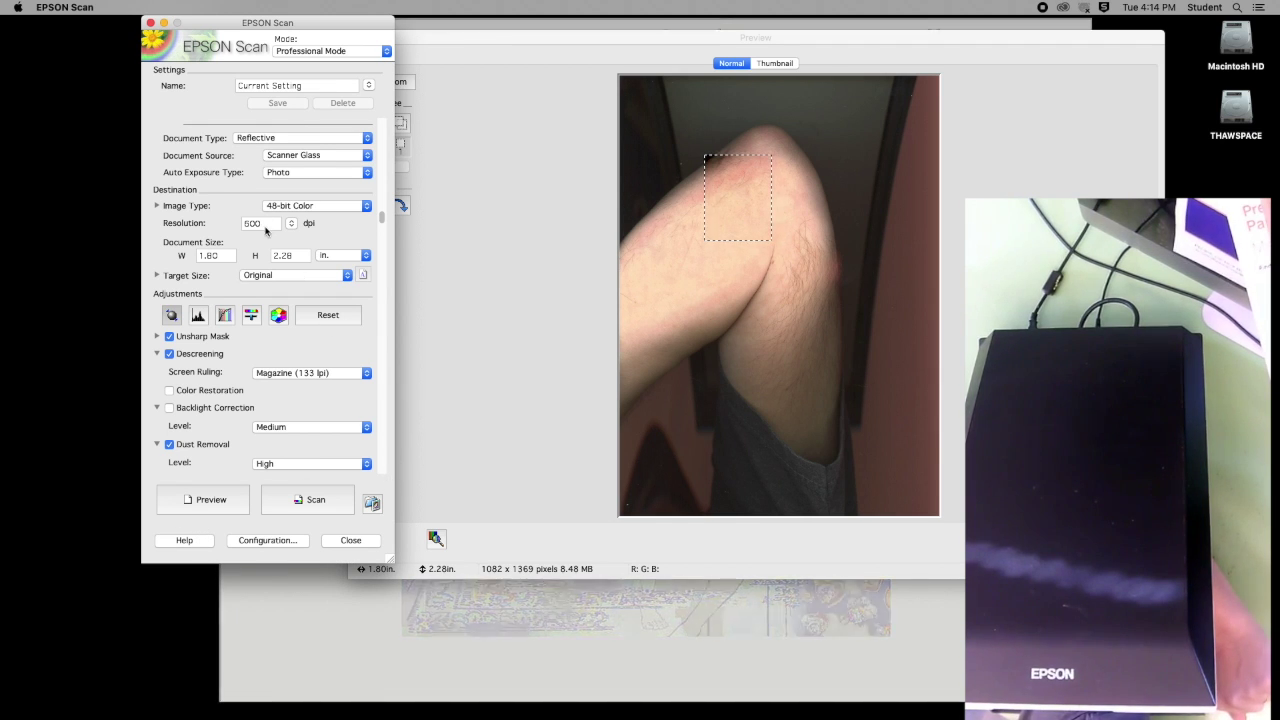
drag(264, 222, 238, 227)
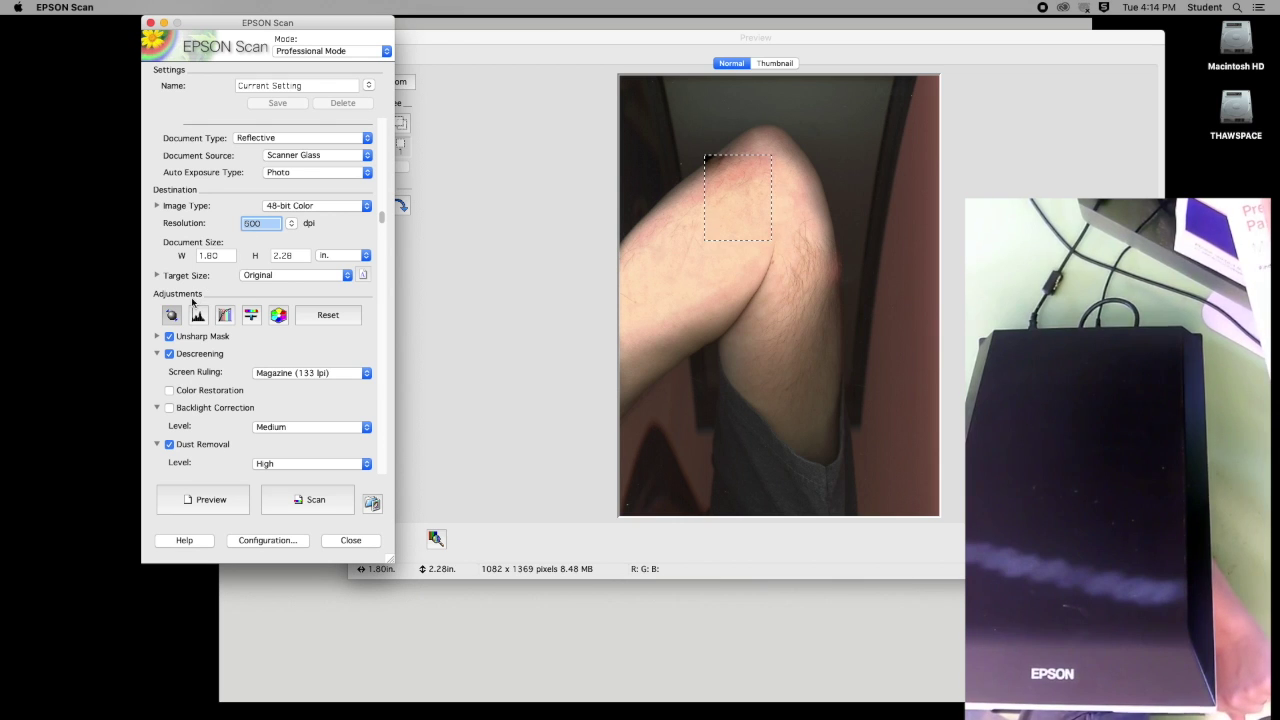
text(12)
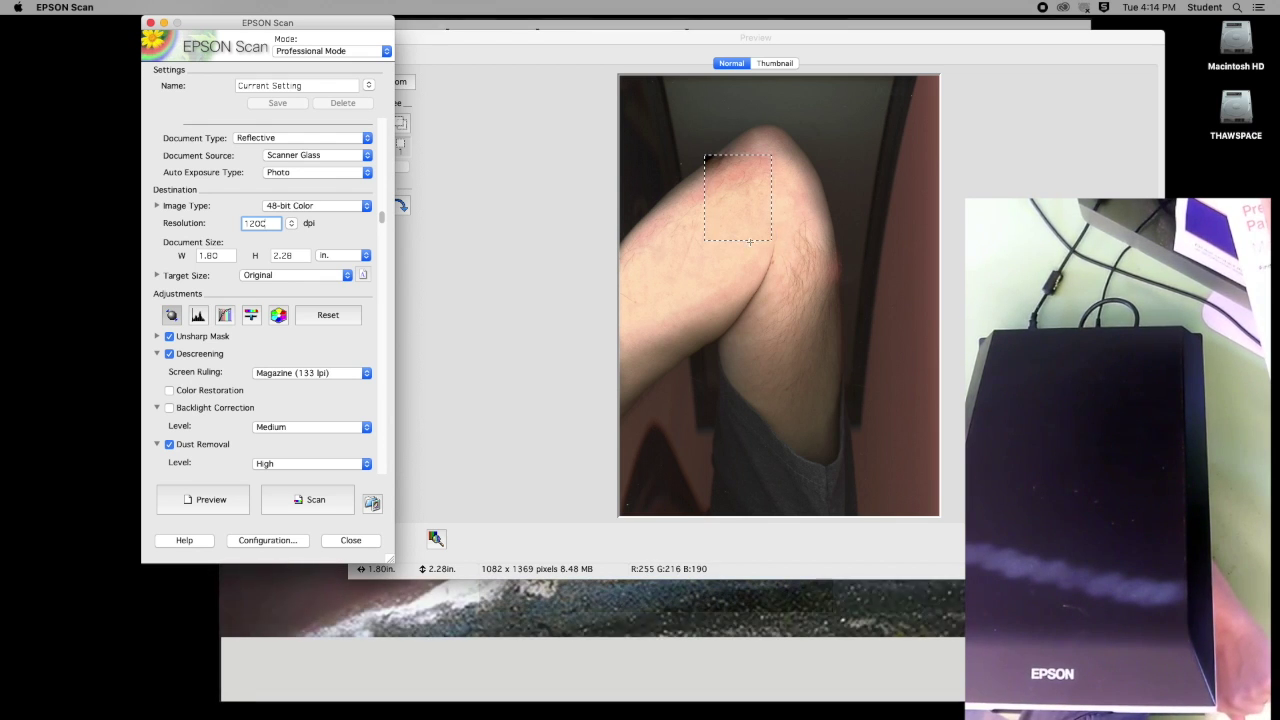
- Fit a marquee of about 1.01 by 1.20 in over the skin crease and scan it with Descreening turned off
click(706, 157)
drag(709, 157, 764, 262)
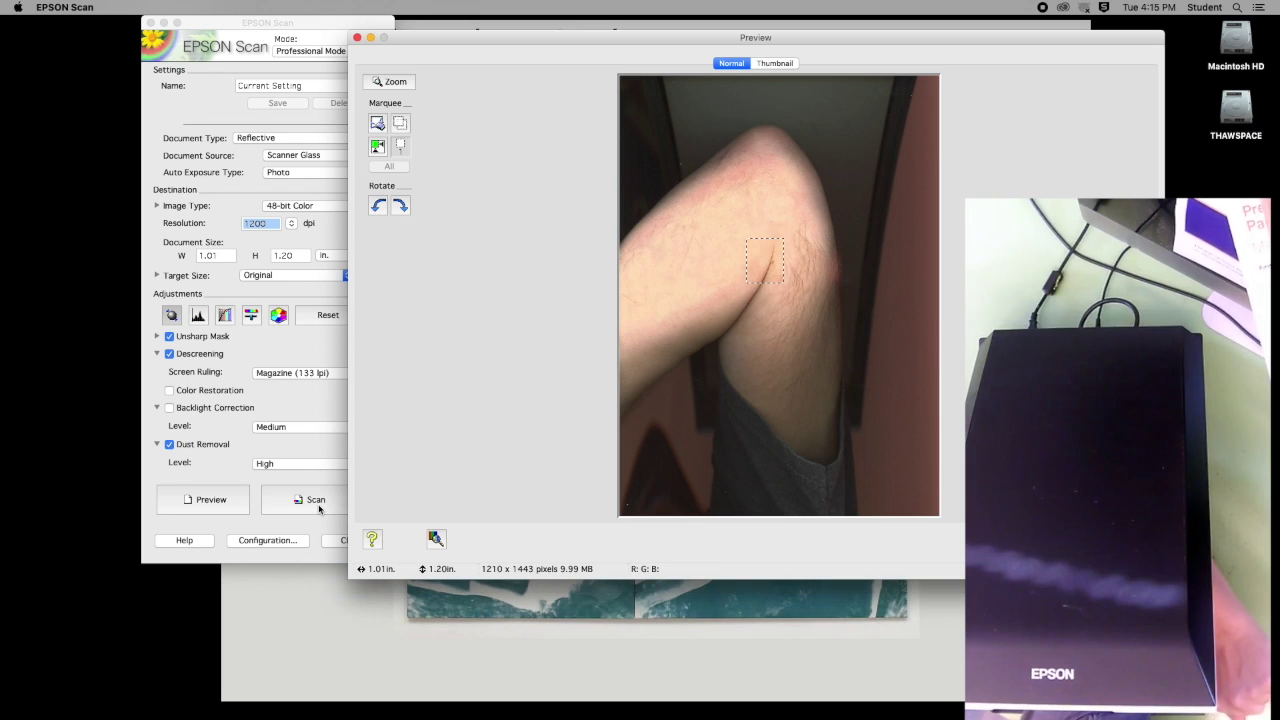
click(319, 510)
click(319, 510)
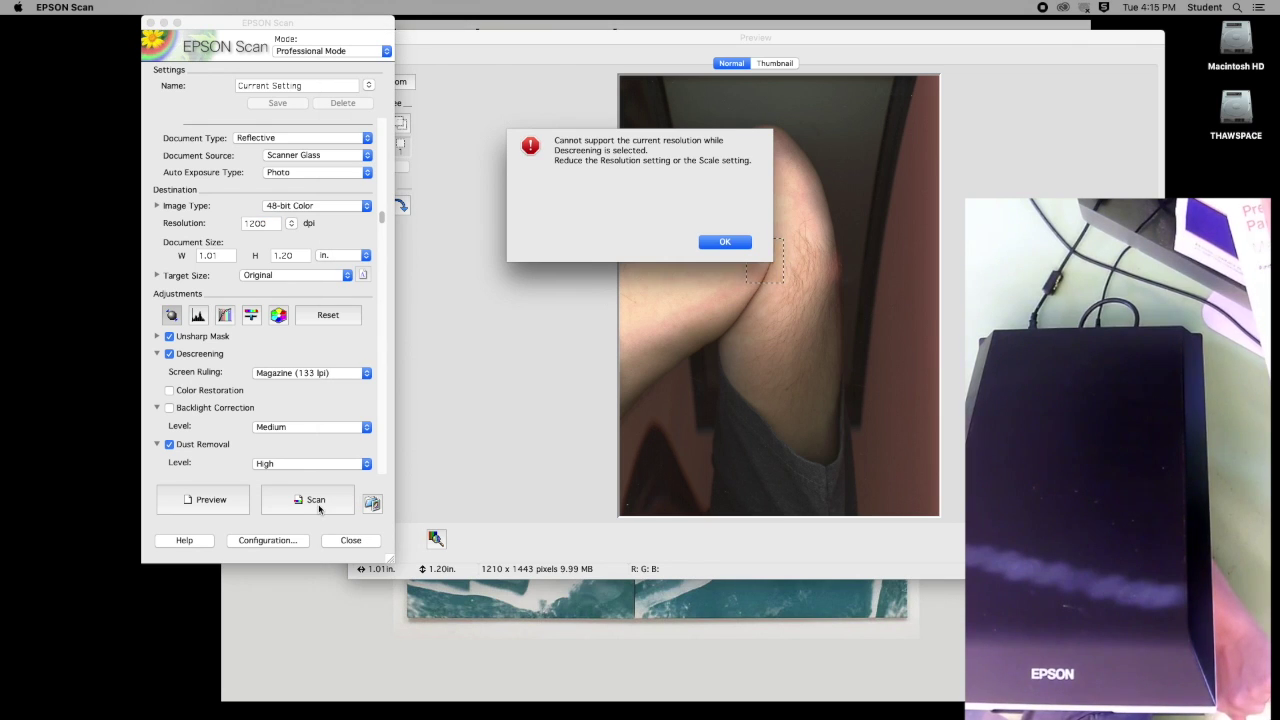
click(725, 242)
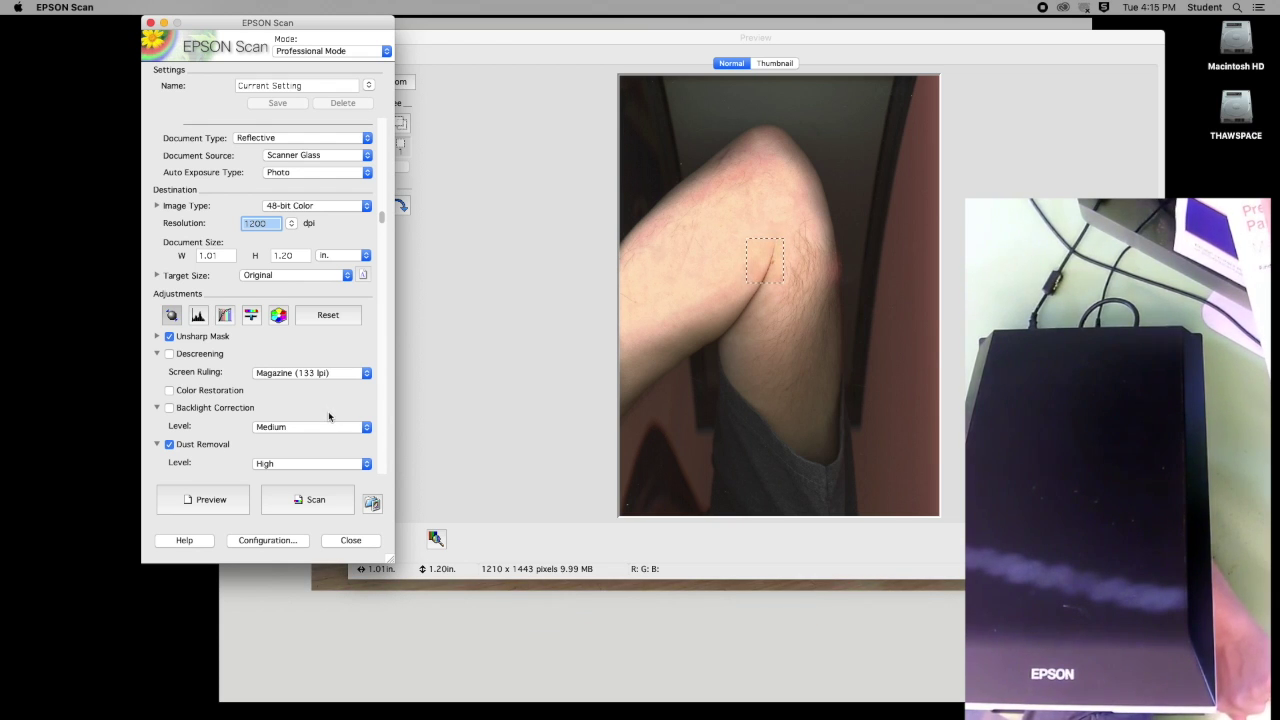
click(316, 500)
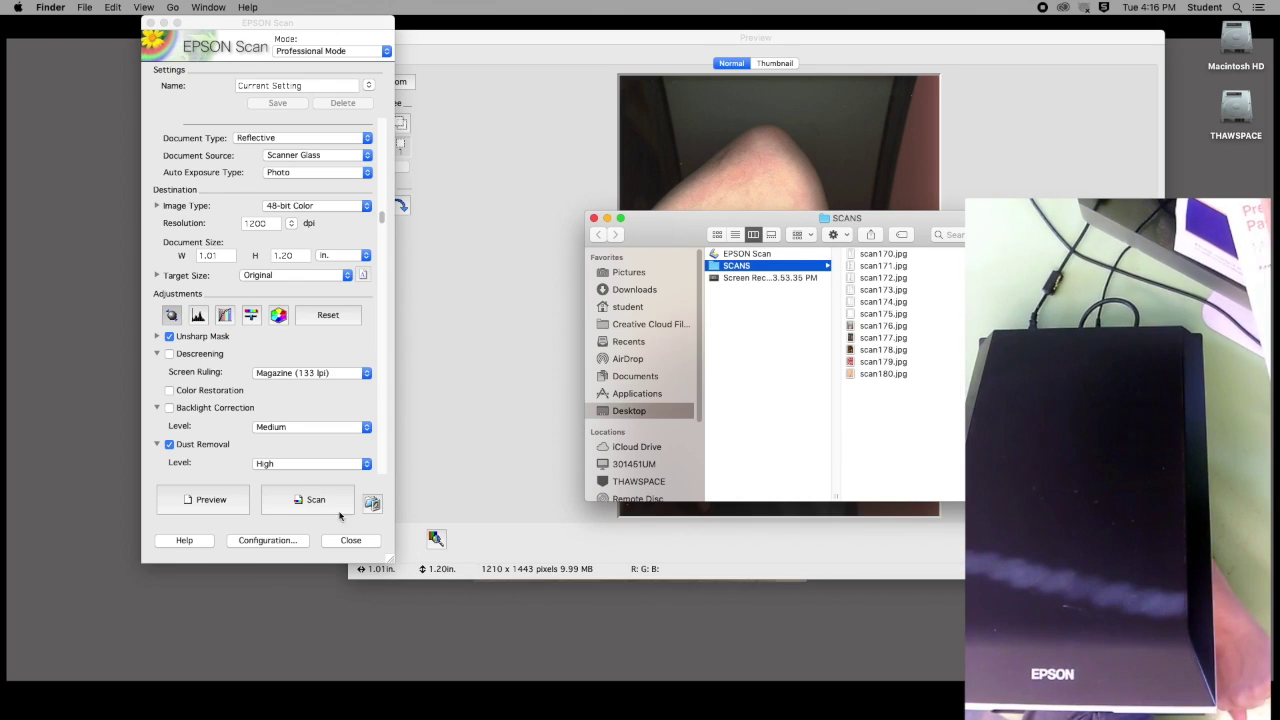
- Inspect scan180.jpg in gallery view in an enlarged SCANS window, and close the window
click(873, 374)
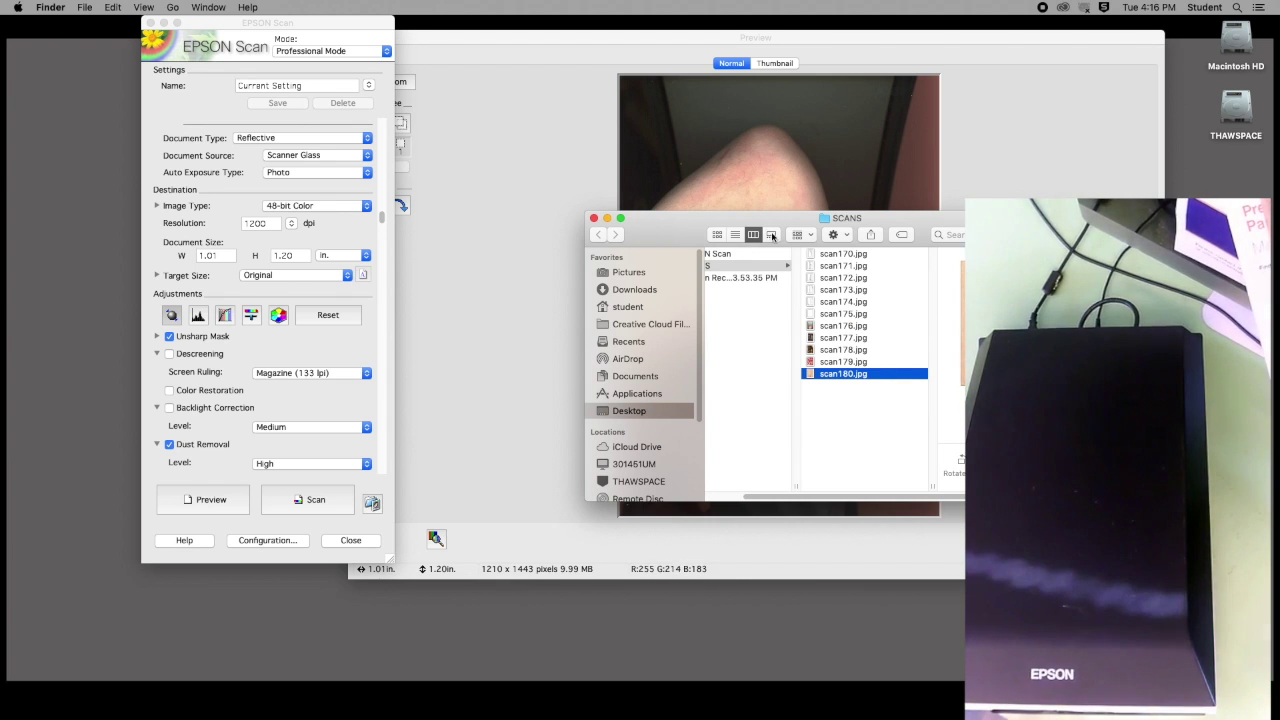
drag(681, 229, 489, 117)
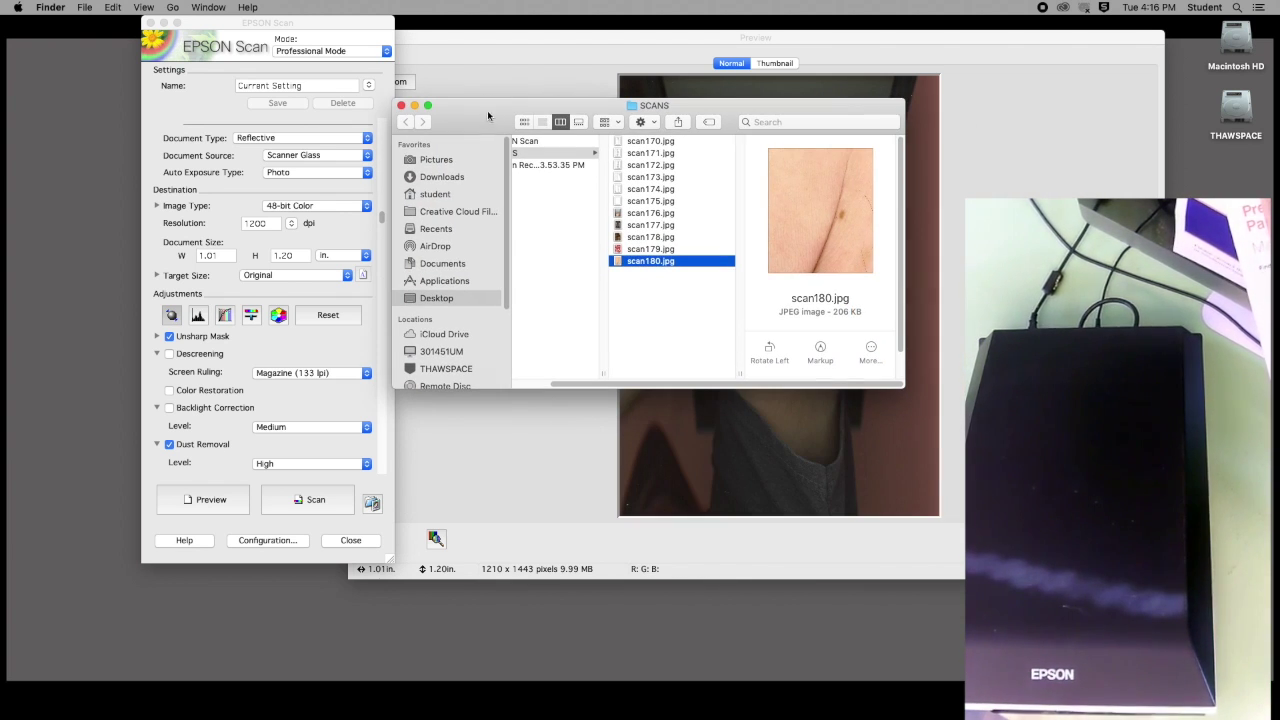
click(578, 121)
drag(903, 386, 1082, 656)
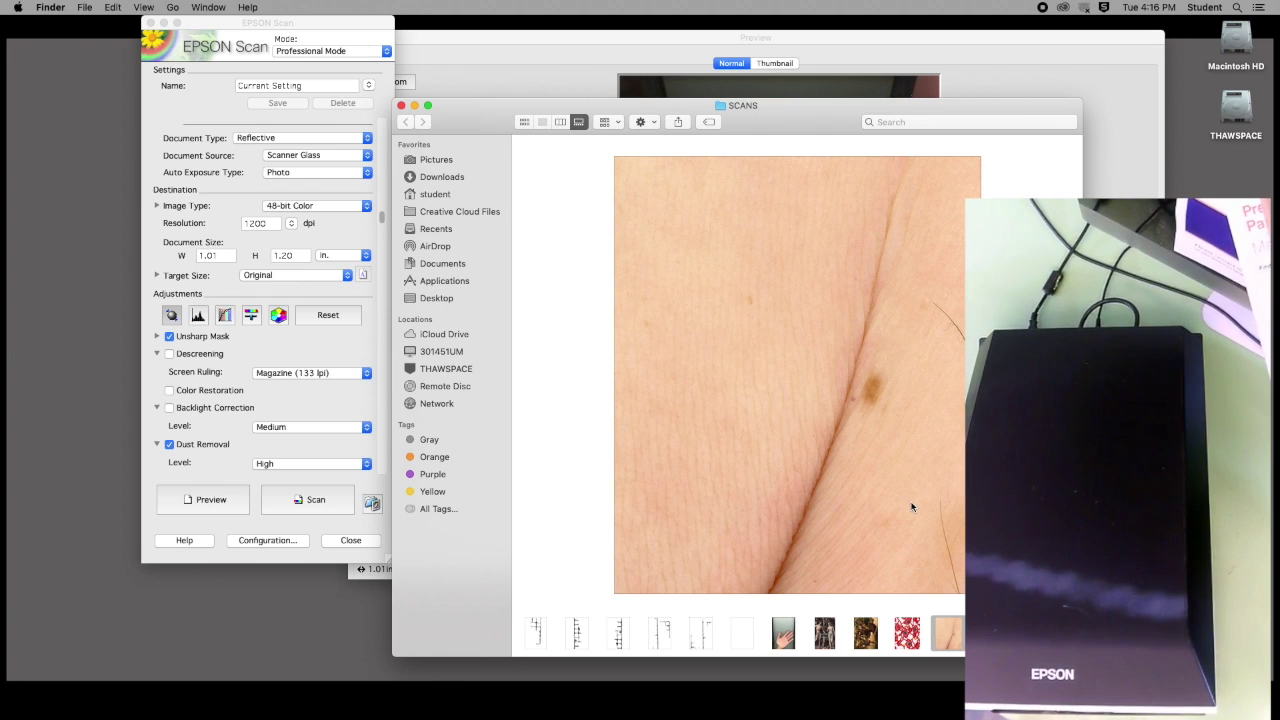
click(401, 106)
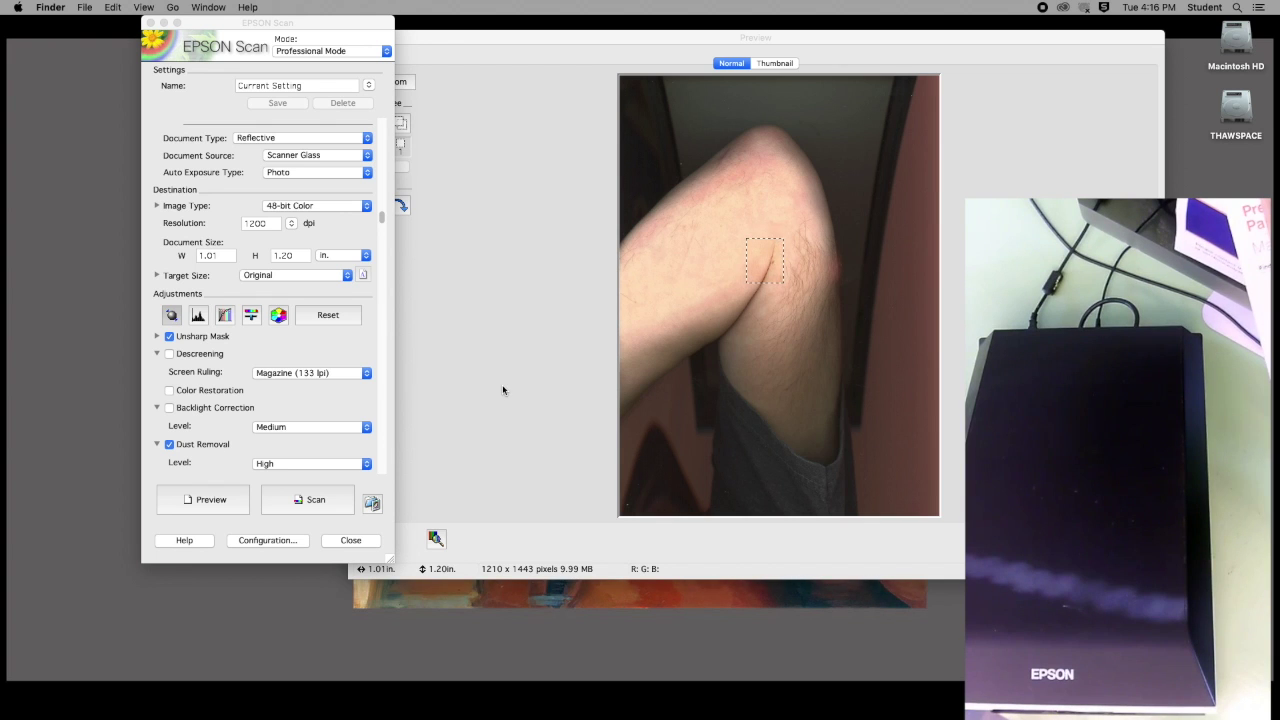
- Preview the hand on the scanner glass and move the marquee over the knuckle below the middle fingers
click(214, 501)
click(213, 501)
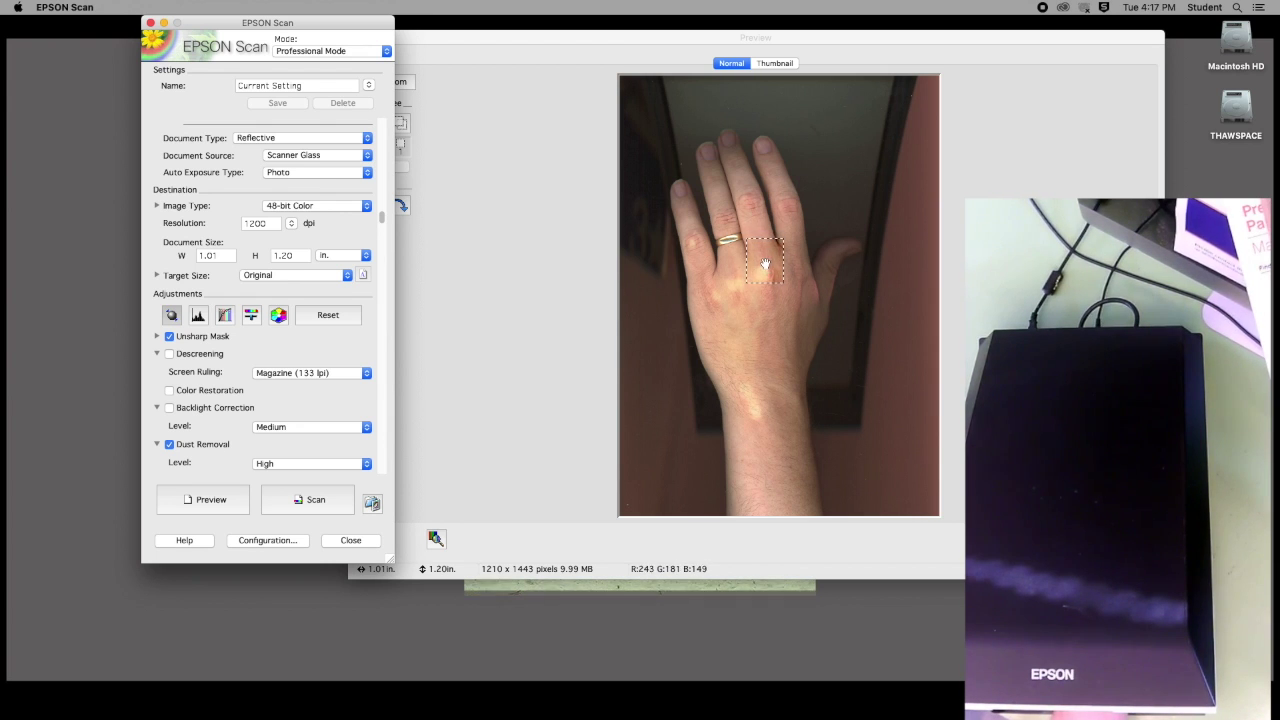
click(764, 270)
drag(764, 273, 766, 284)
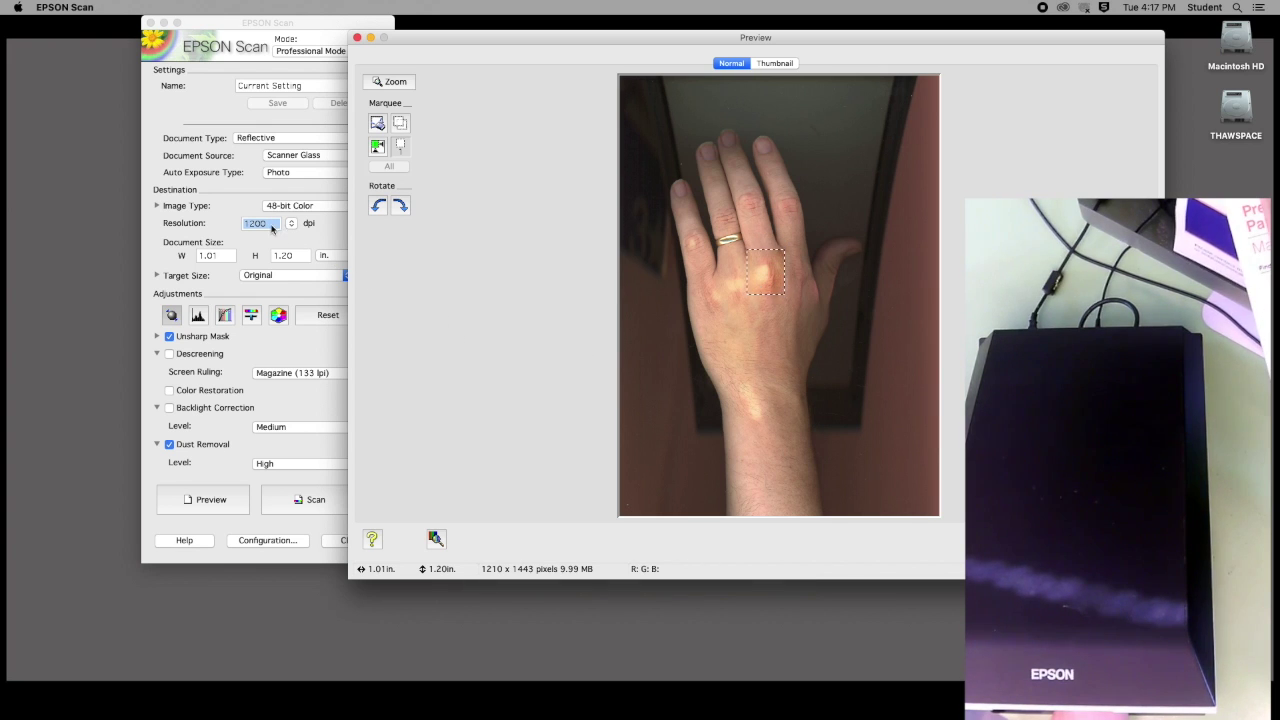
- Set the resolution to 2400 dpi and scan the marqueed knuckle, continuing past the high-resolution warning
click(271, 229)
click(292, 226)
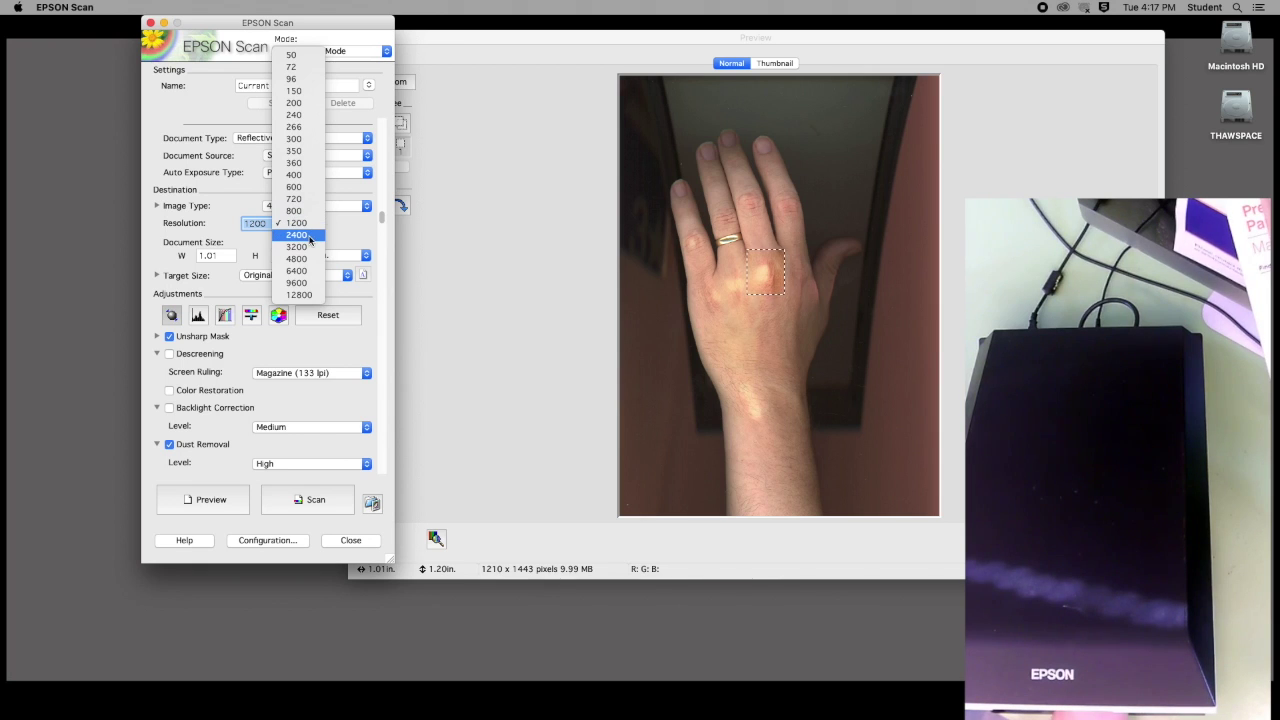
click(309, 236)
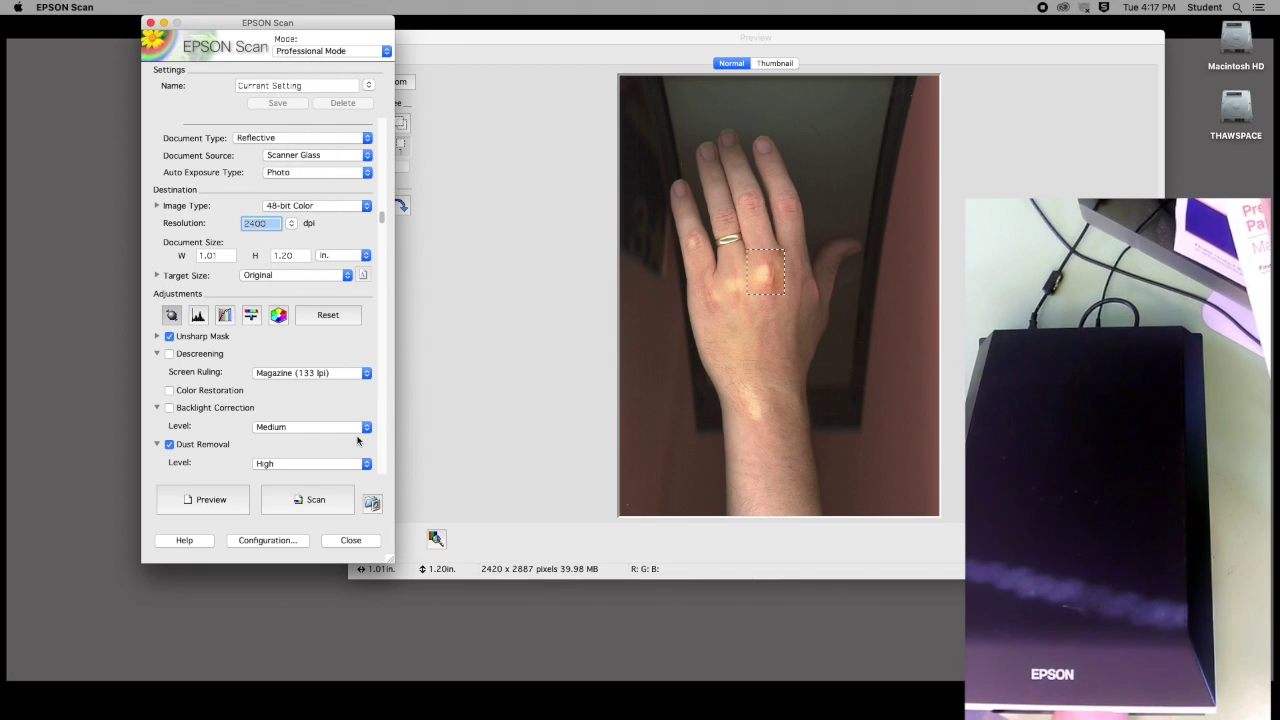
click(312, 500)
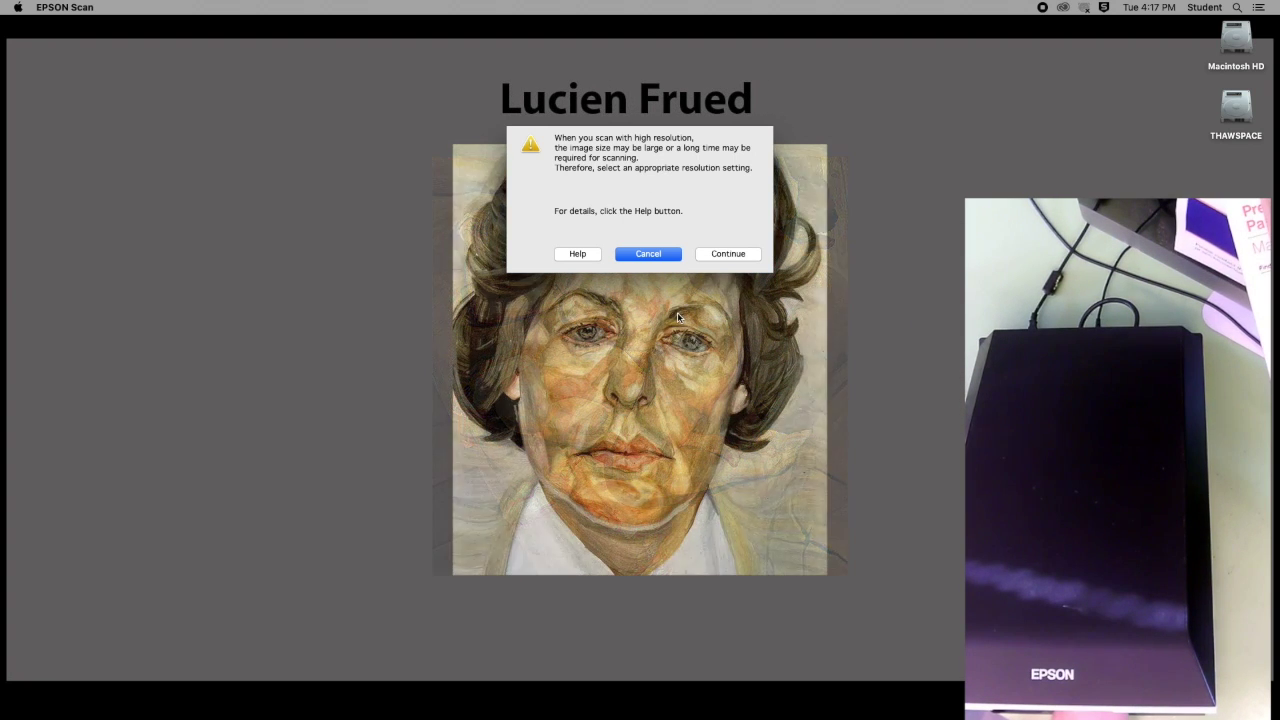
click(732, 256)
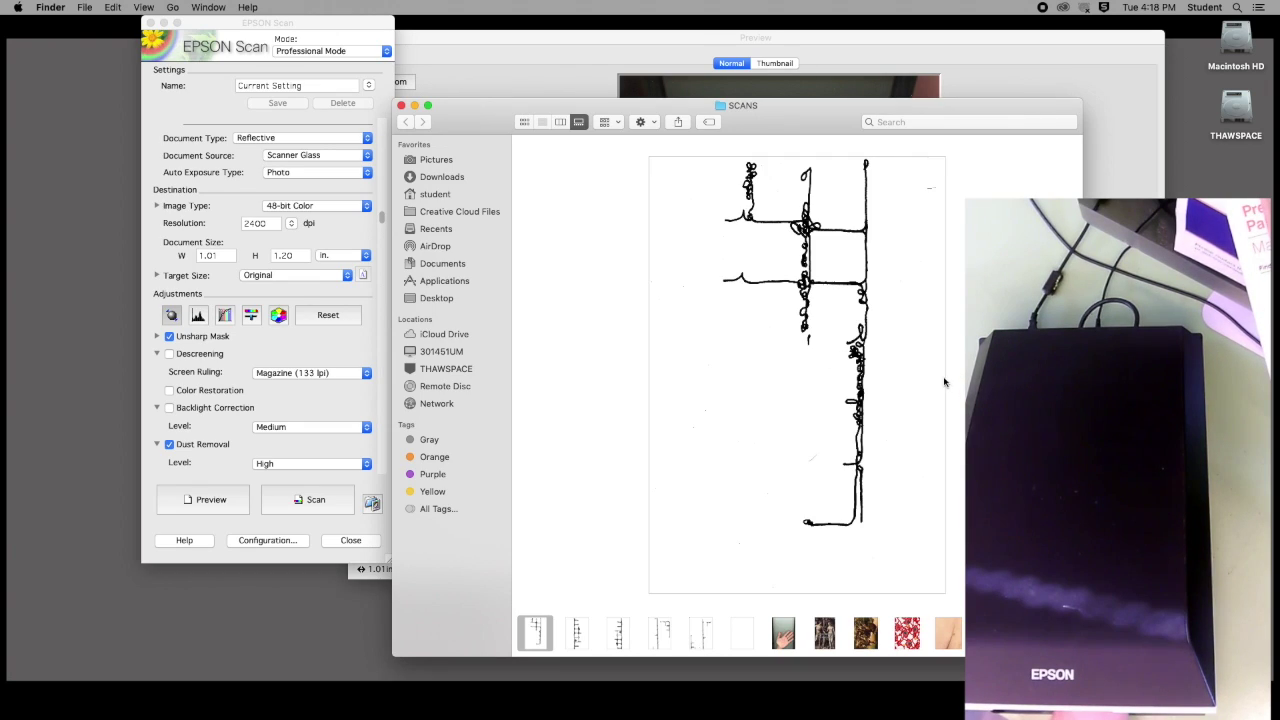
- Inspect the new knuckle scan in an enlarged gallery view of the SCANS folder, and minimize the window
key(Left)
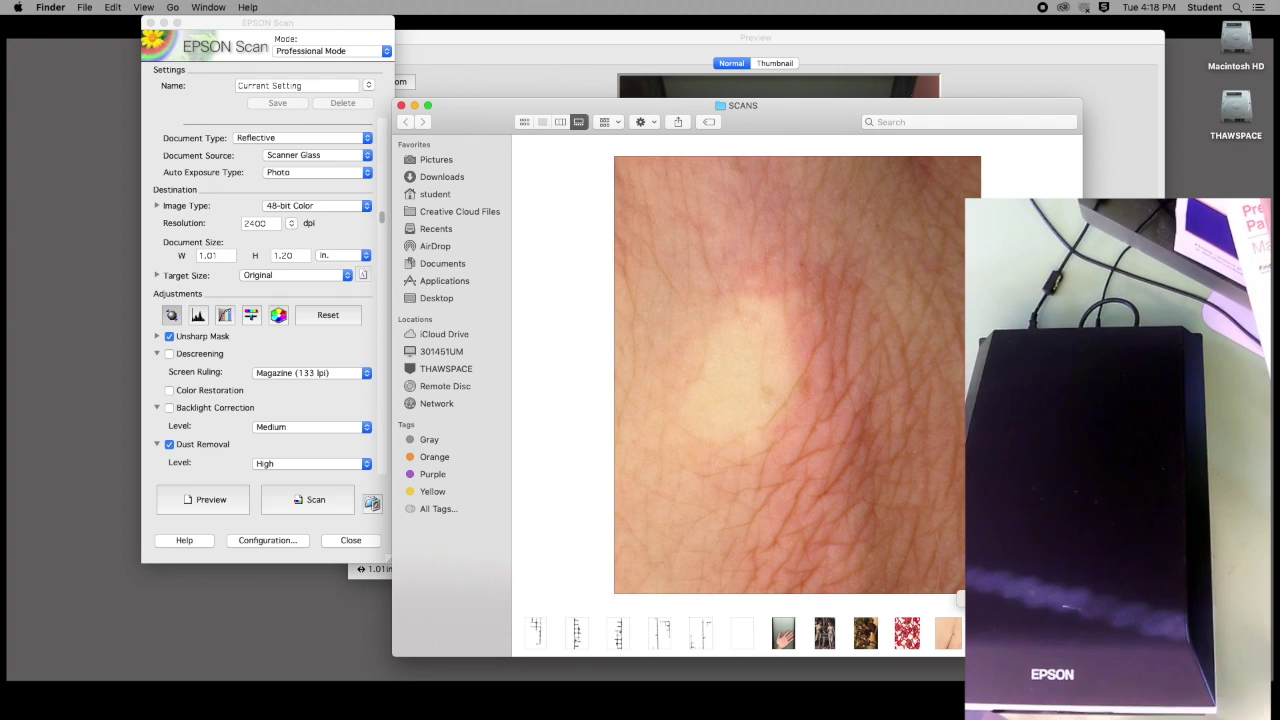
drag(455, 105, 413, 22)
double_click(413, 22)
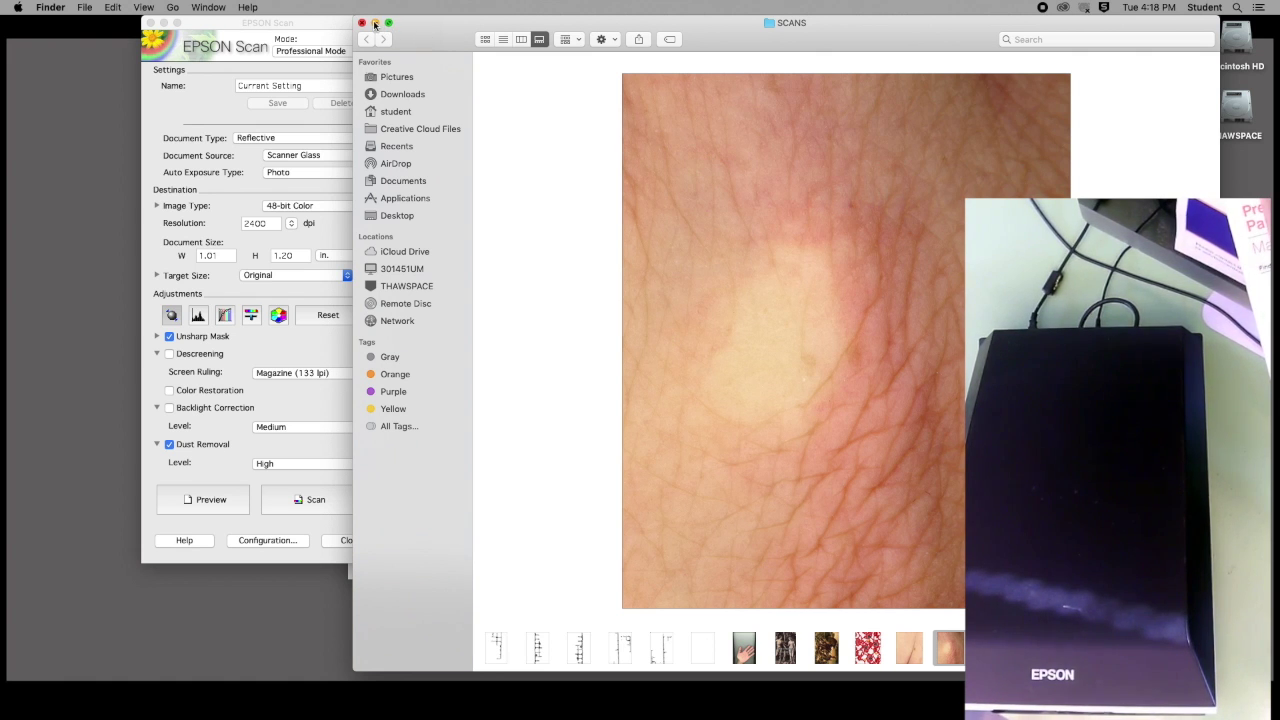
click(375, 23)
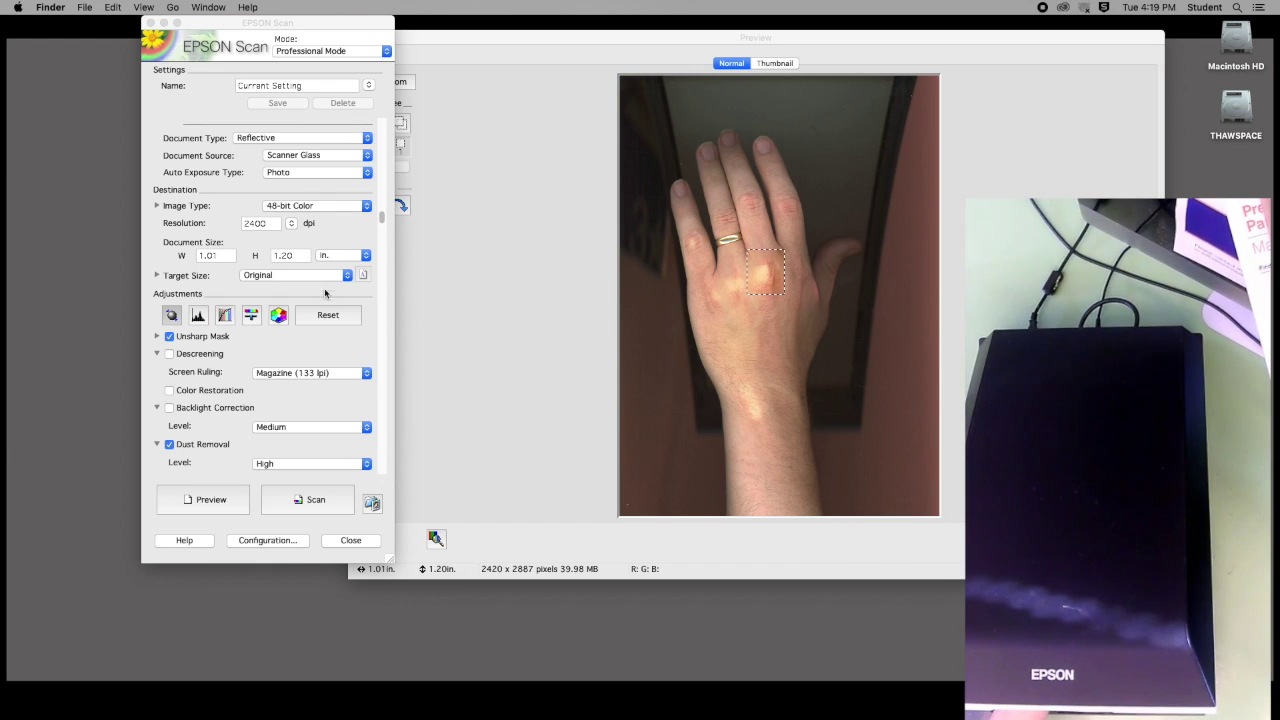
- Set the resolution to 600 dpi and run a preview scan of the hula dancer figurine
click(288, 223)
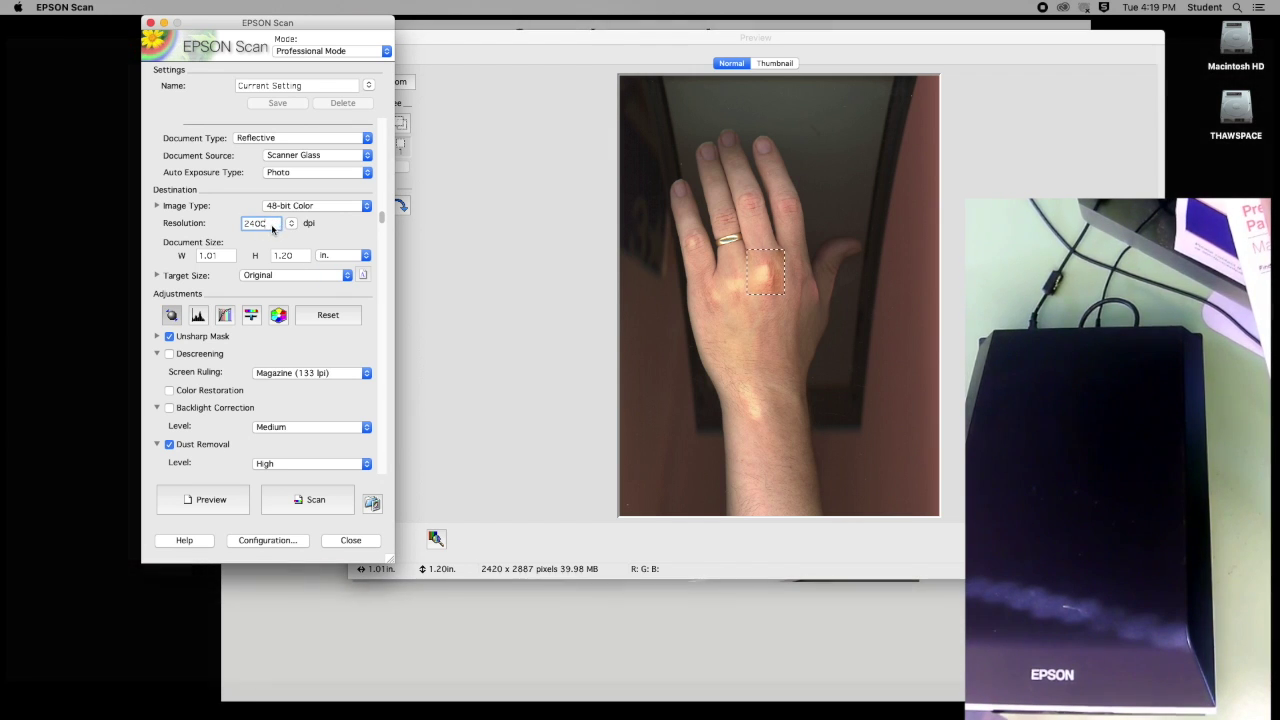
text(600)
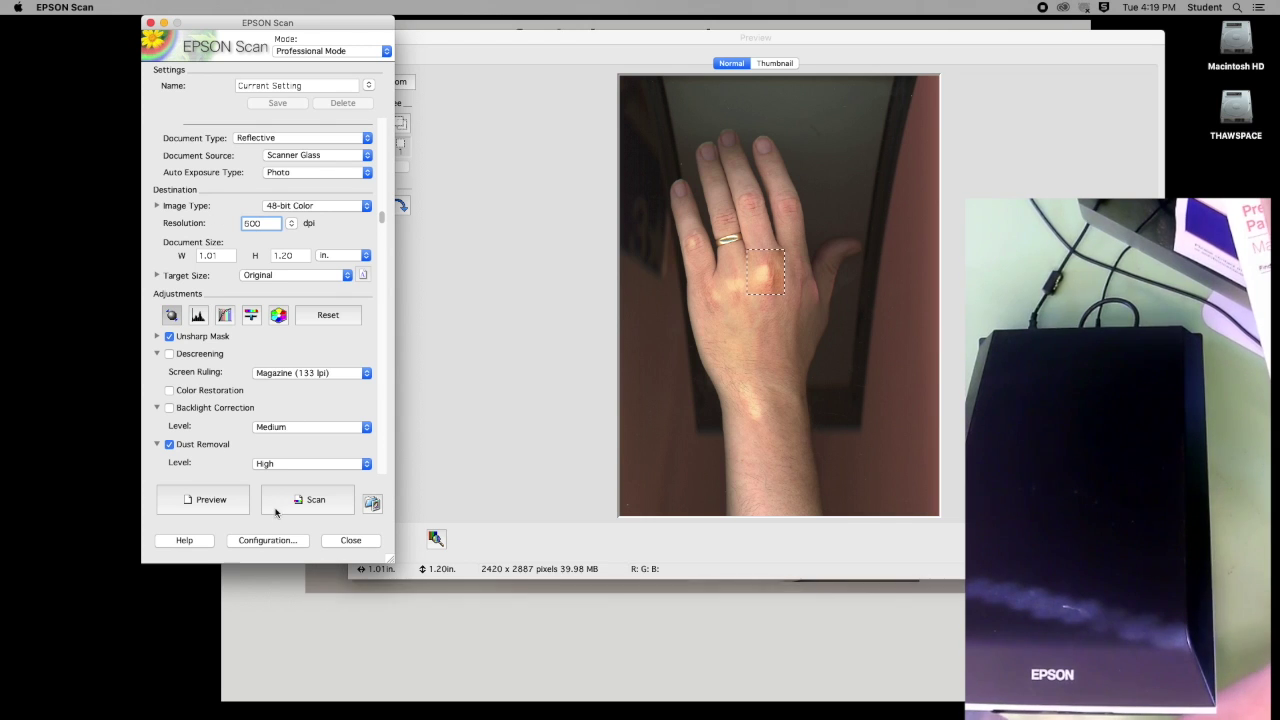
click(208, 501)
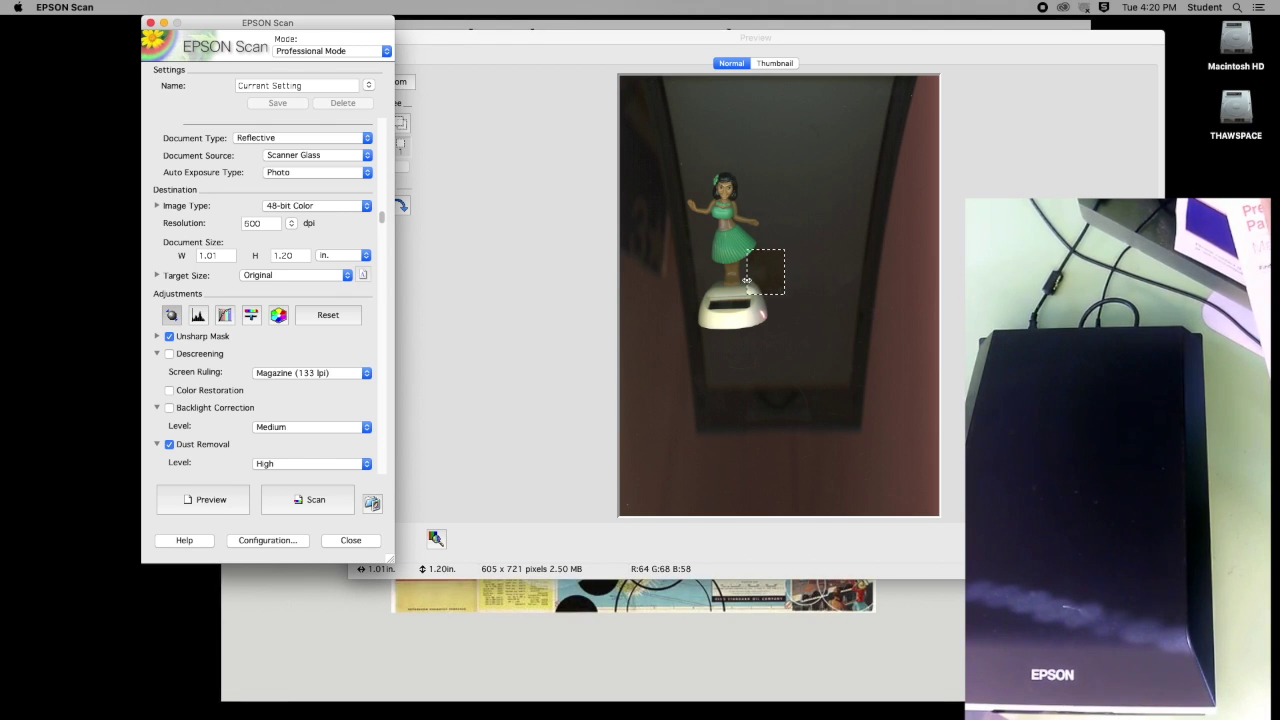
- Enlarge the marquee to about 2.99 by 4.81 in so it encloses the whole figurine and its base
drag(746, 280, 715, 242)
drag(712, 172, 711, 162)
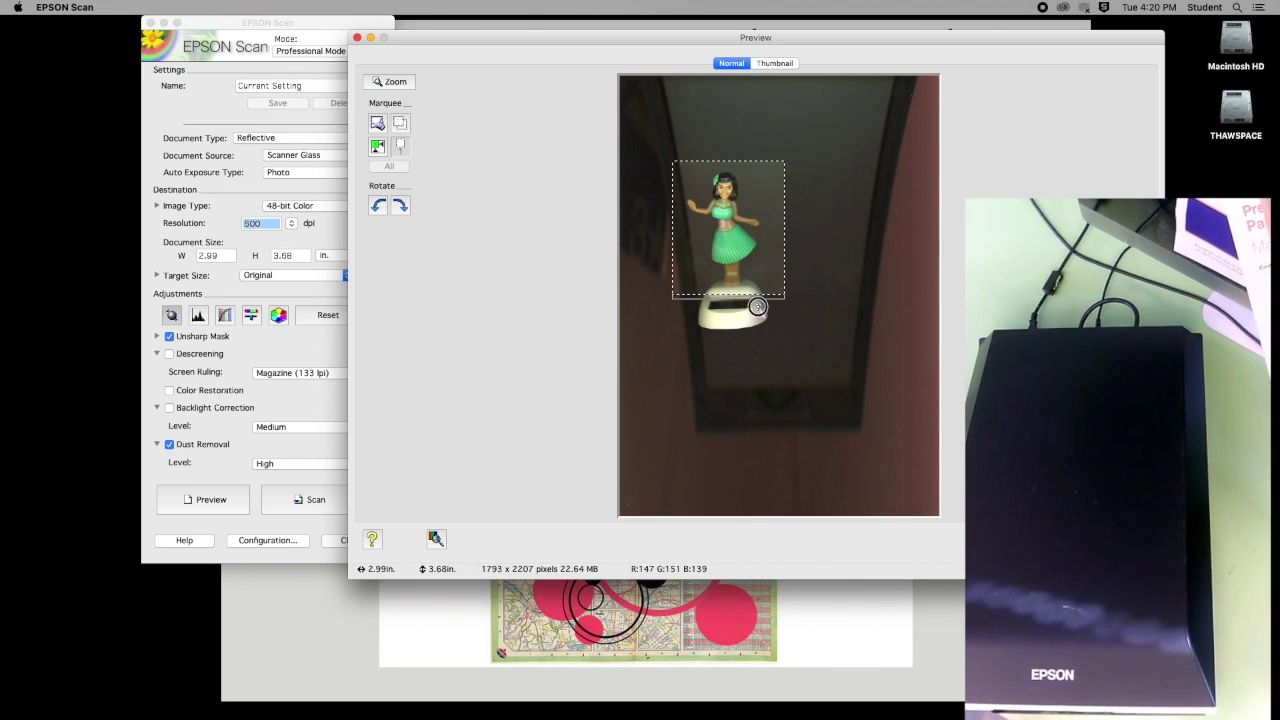
drag(757, 307, 751, 341)
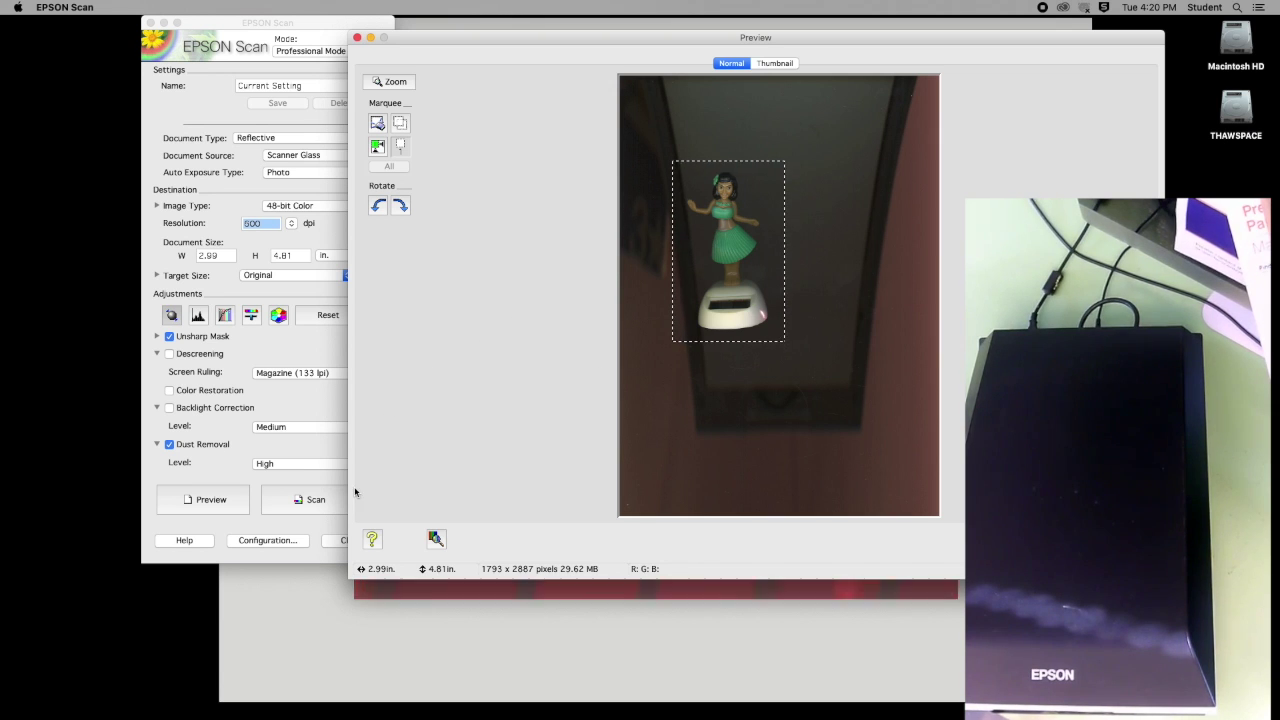
- Scan the marqueed hula dancer figurine at 600 dpi and view the new scan in the SCANS folder
click(320, 503)
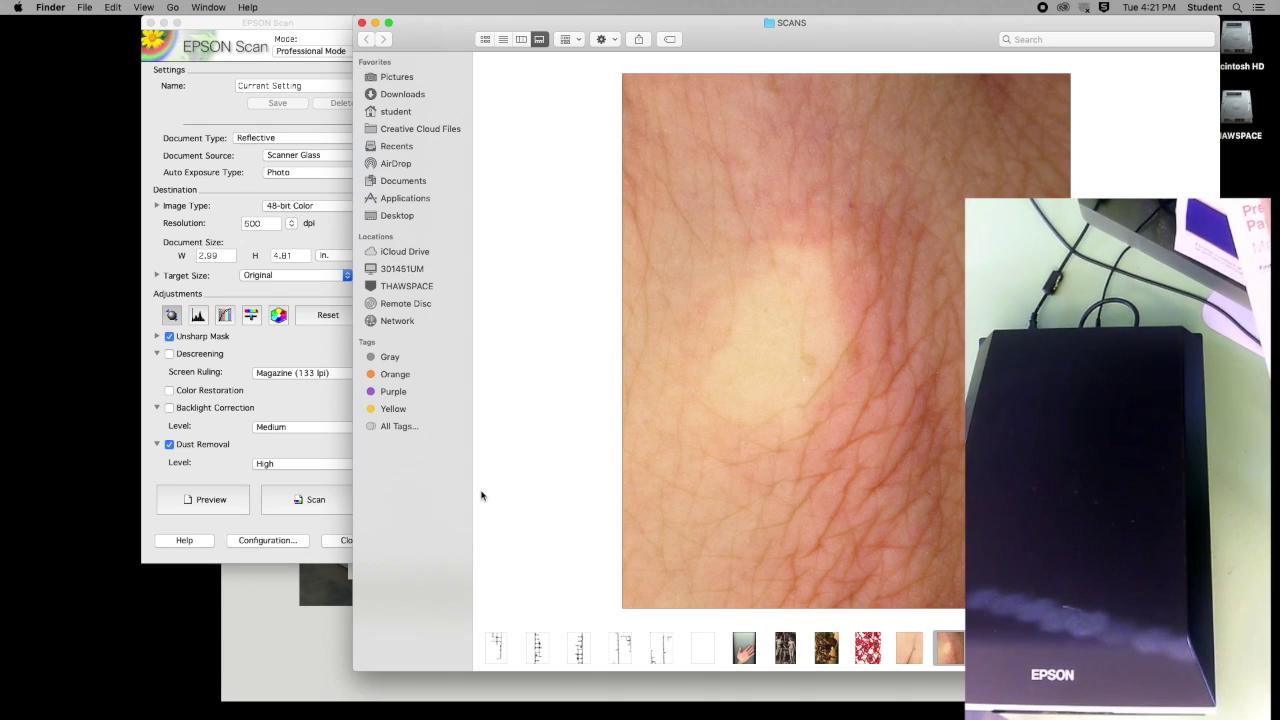
key(Right)
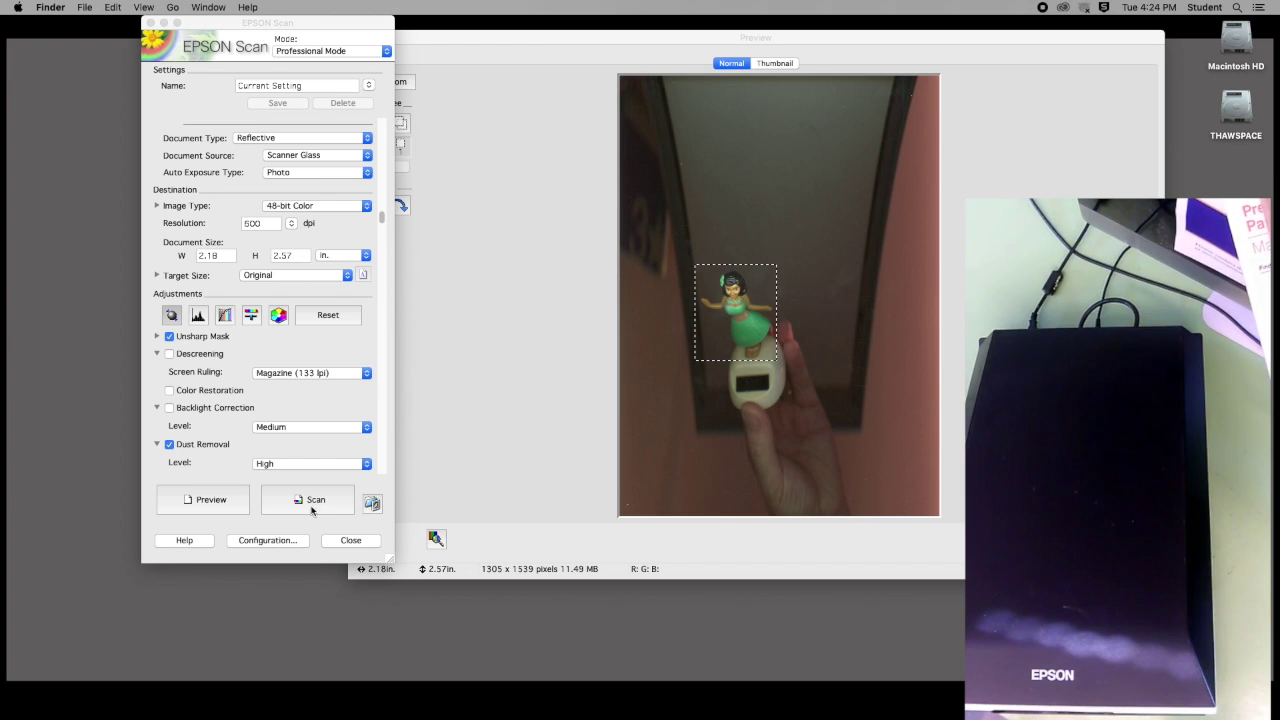
- Preview the pencil-patterned cup and fit the marquee around the whole cup at about 3.20 by 6.00 in
click(202, 500)
click(202, 500)
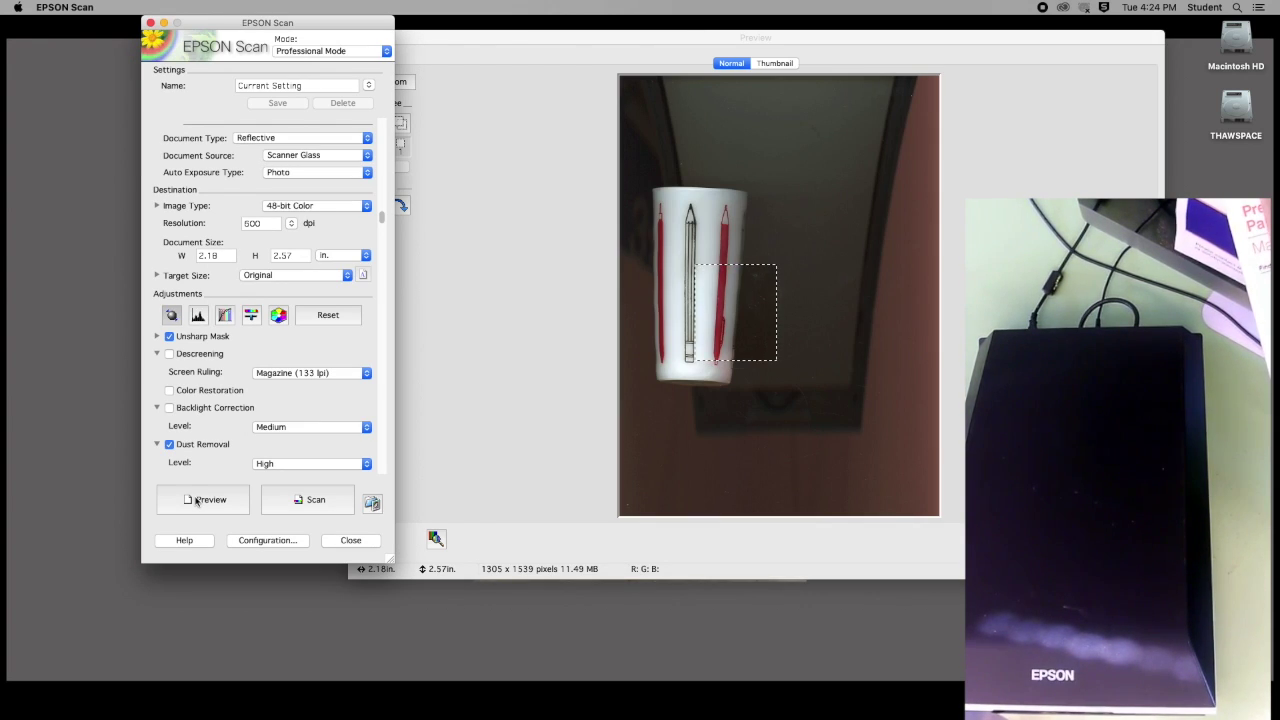
click(809, 260)
drag(739, 264, 739, 181)
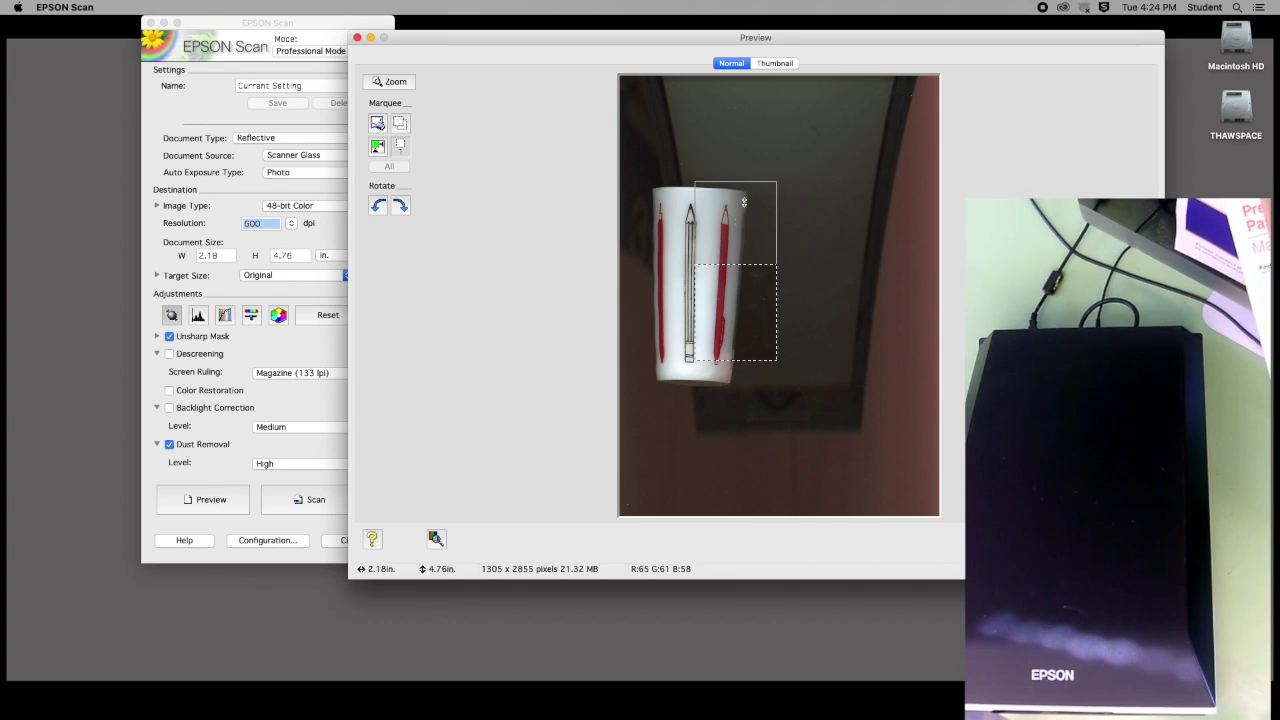
drag(694, 263, 637, 263)
drag(716, 360, 726, 401)
drag(774, 307, 757, 294)
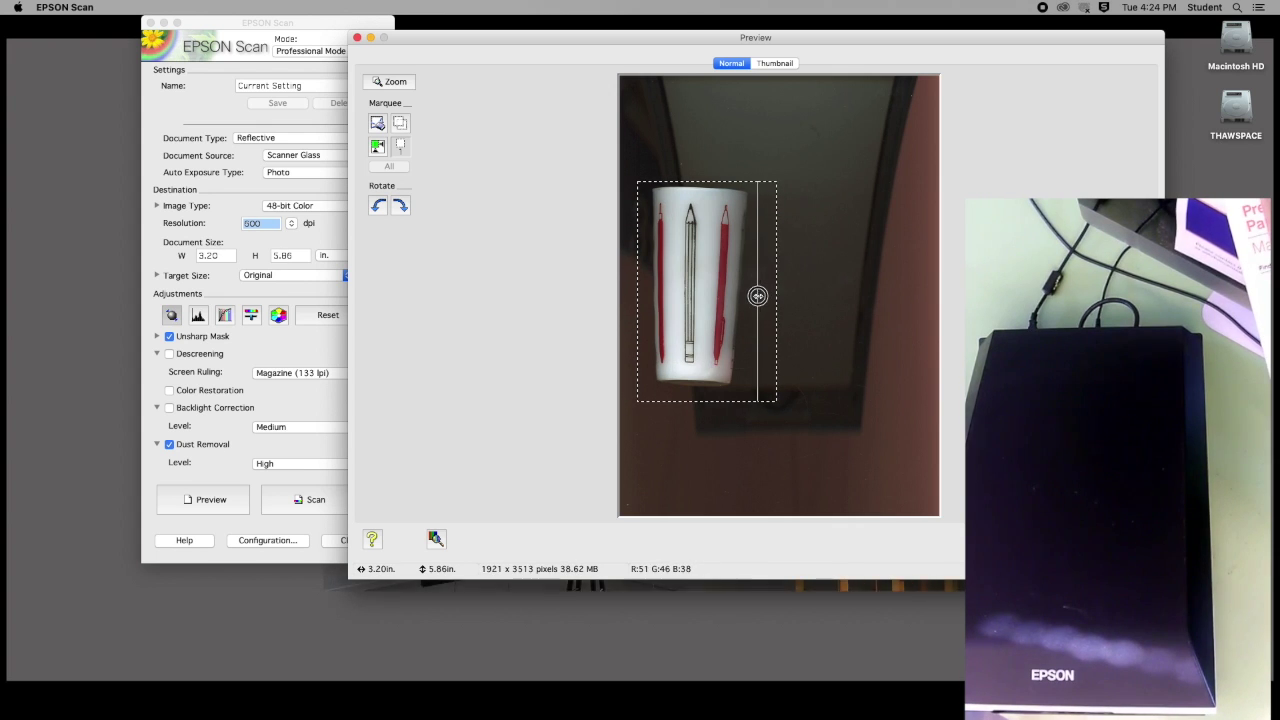
drag(694, 181, 693, 176)
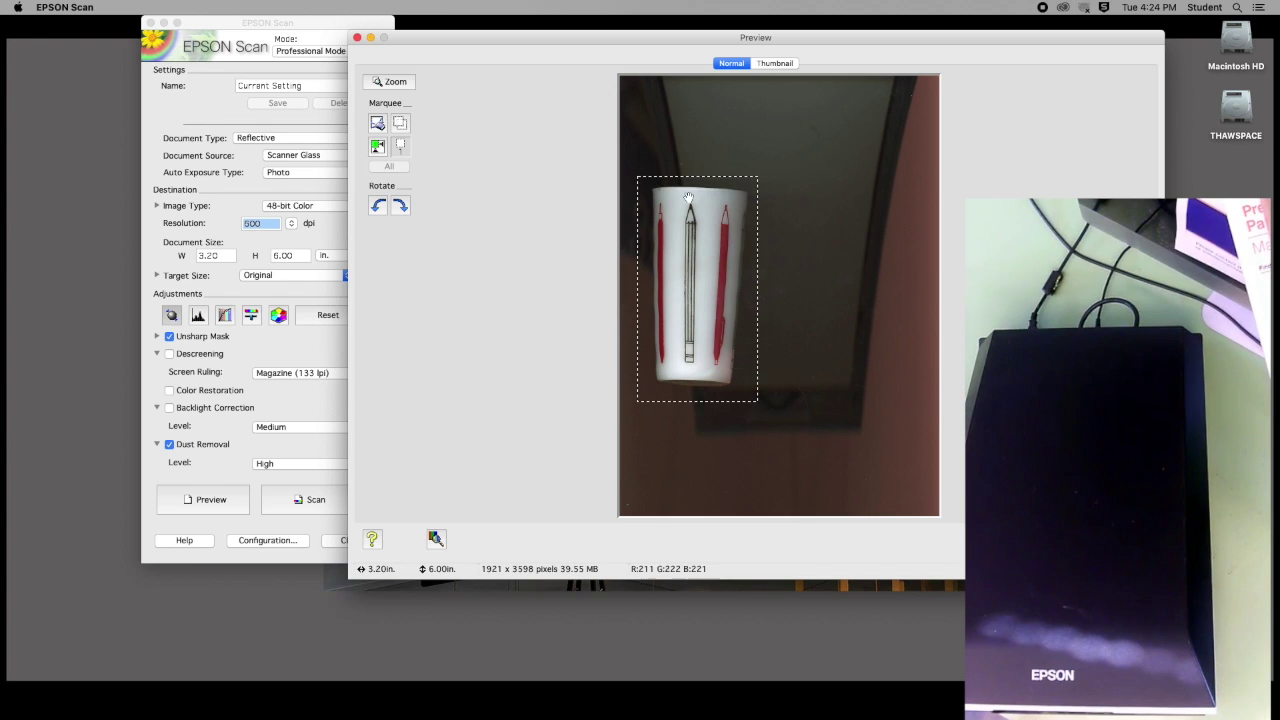
- Scan the marqueed cup, view the new scan in the SCANS folder, and minimize the folder window
click(309, 497)
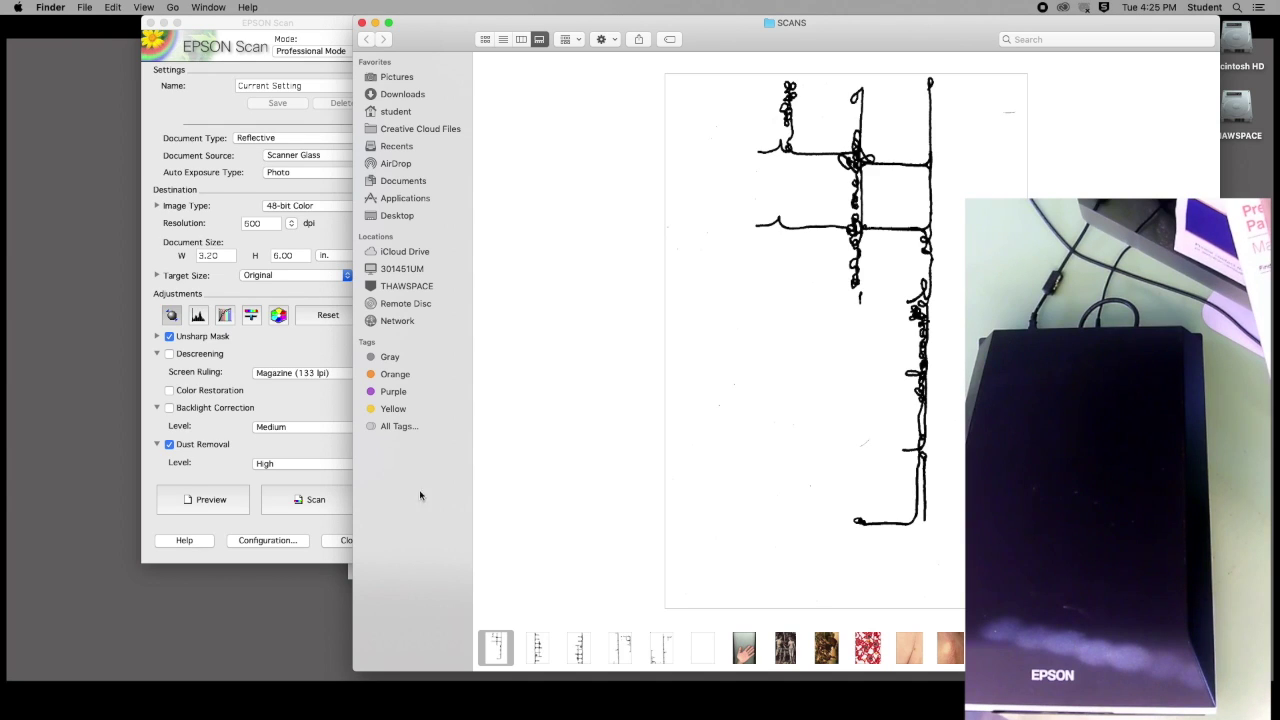
click(990, 648)
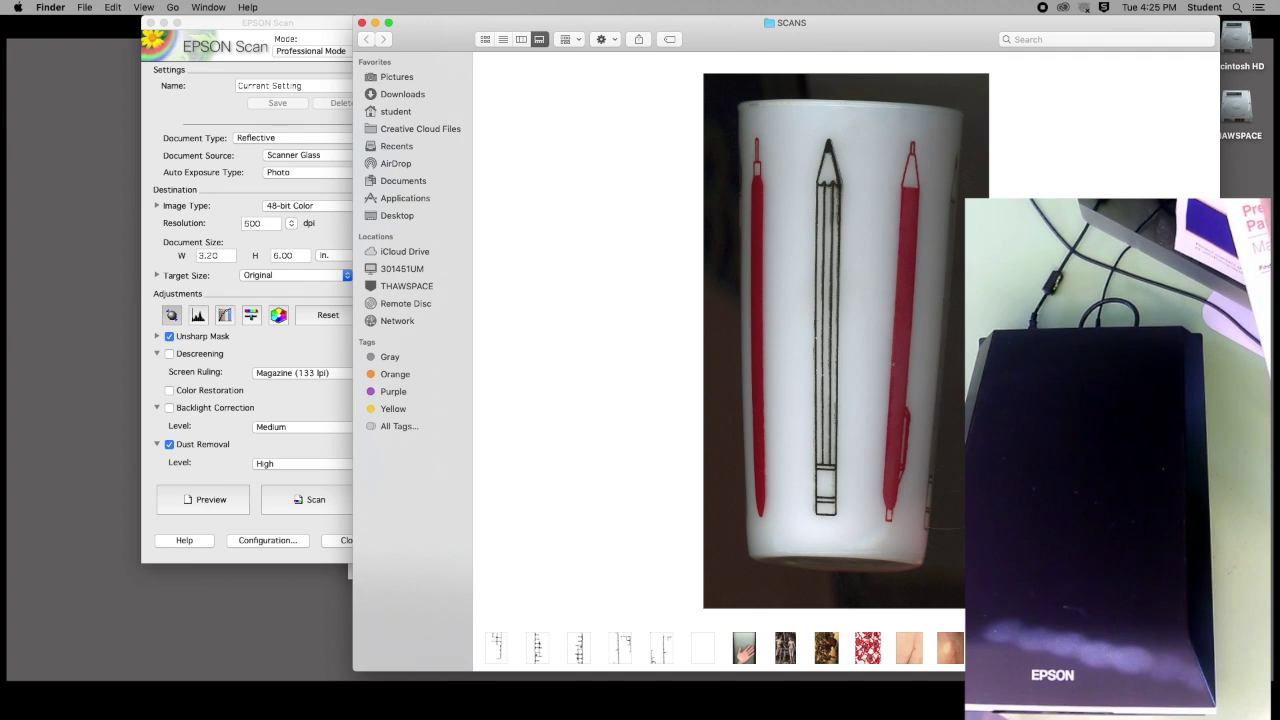
click(375, 22)
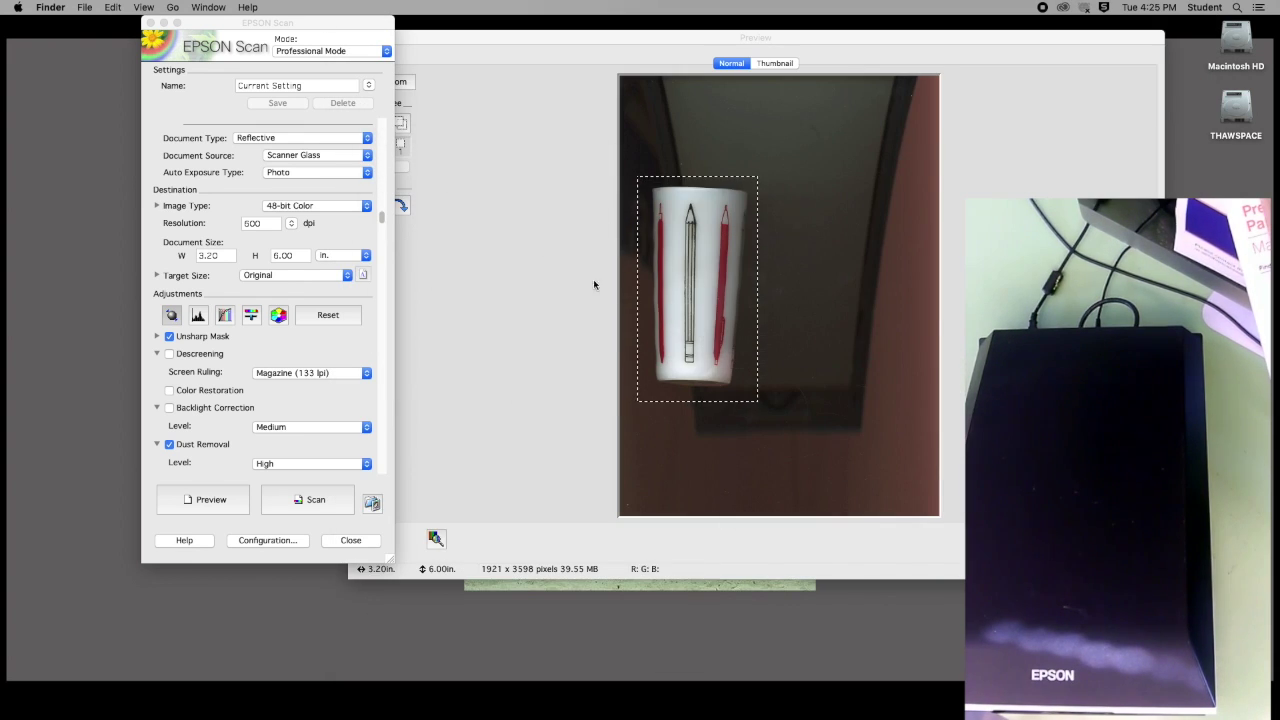
- Enlarge the marquee to cover the entire scanner bed, about 8.47 by 11.70 in
click(757, 342)
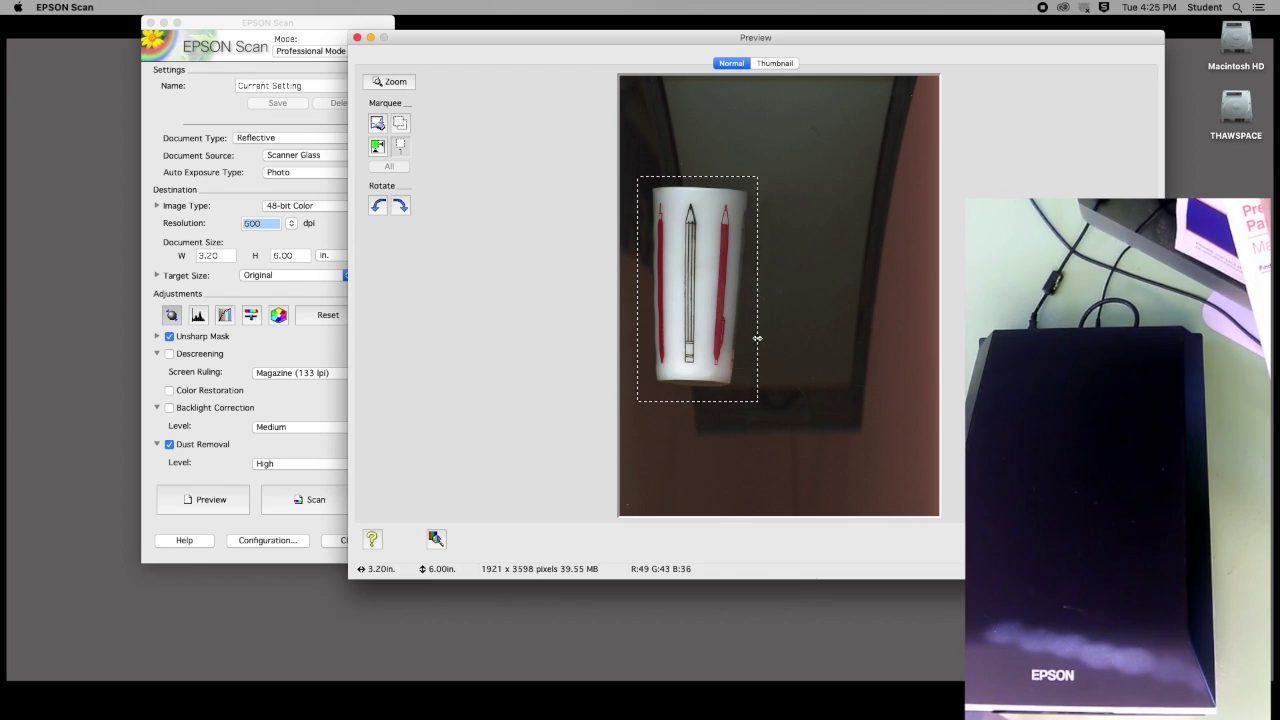
drag(757, 339, 944, 342)
drag(834, 174, 836, 74)
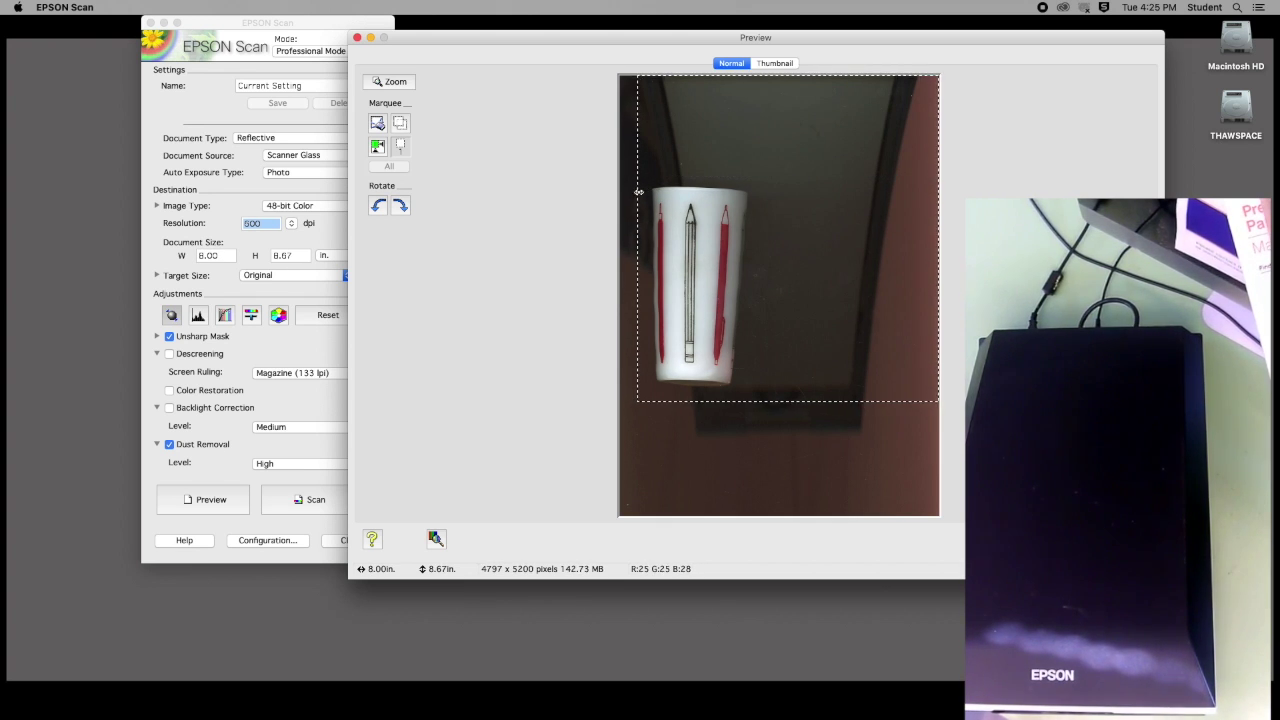
drag(636, 192, 620, 191)
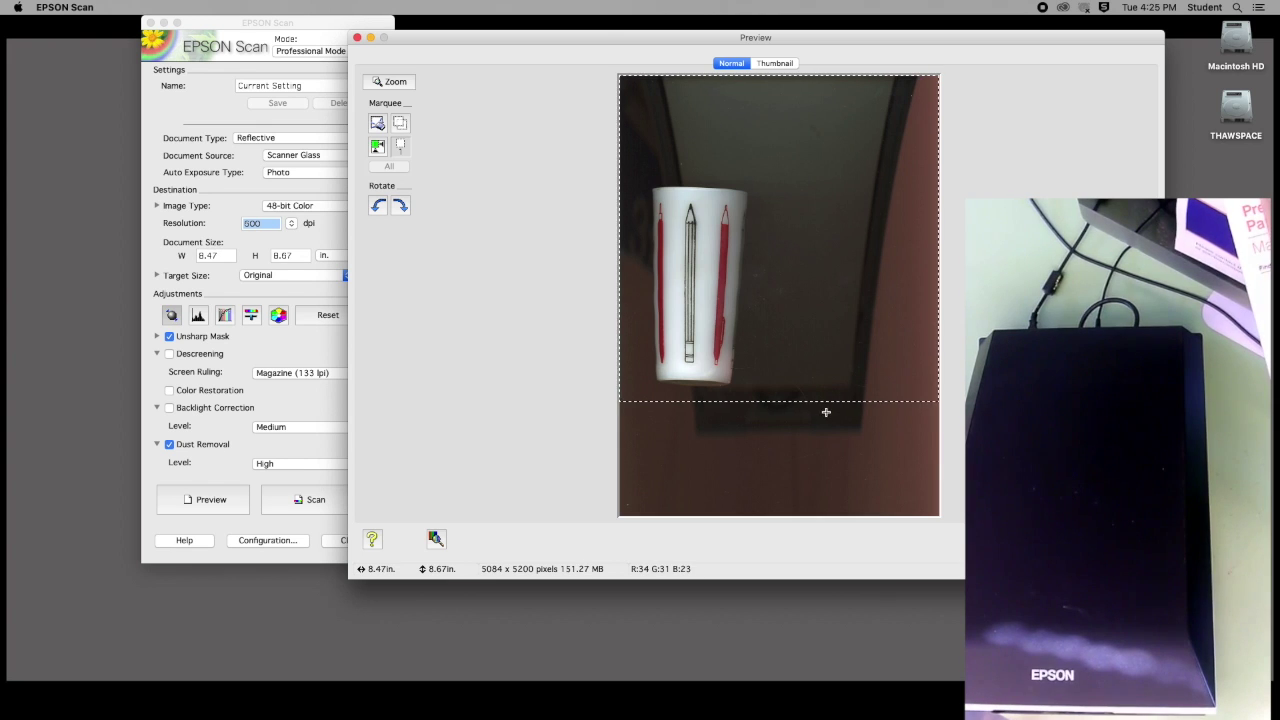
drag(826, 403, 826, 517)
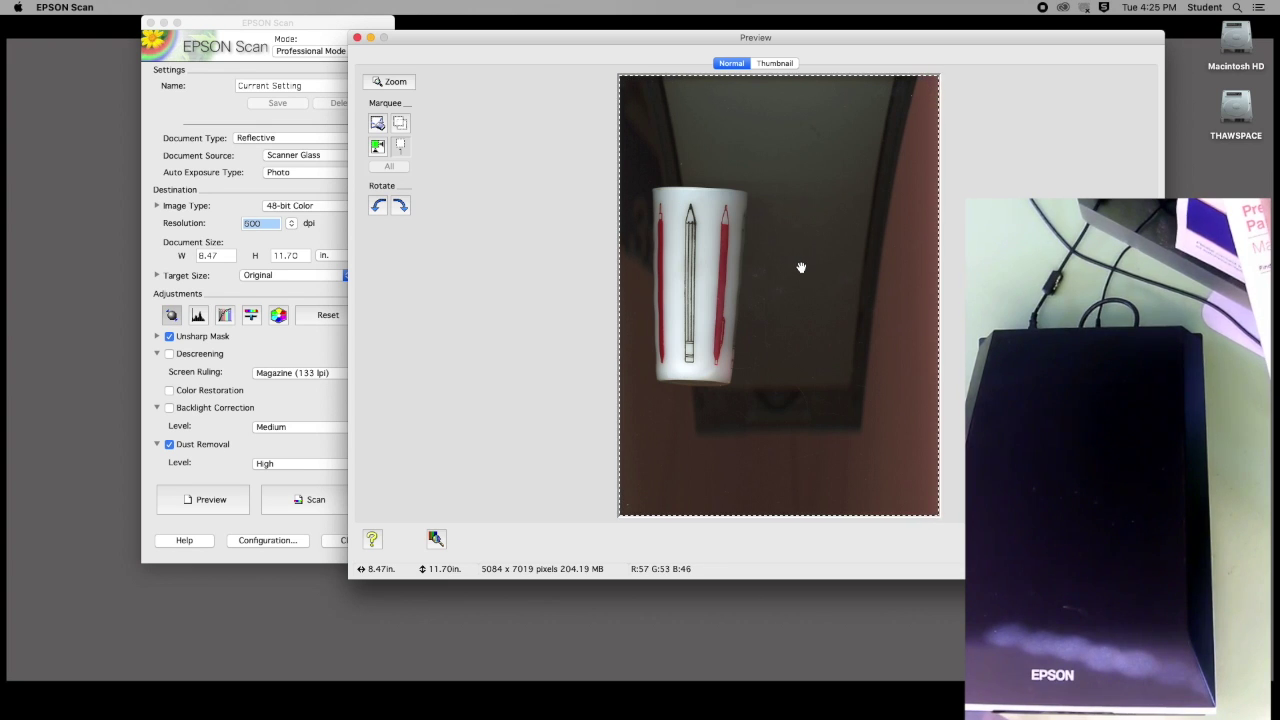
- Scan the full bed while the hula figurine is moved, view the result in the SCANS folder, and run another scan
click(315, 500)
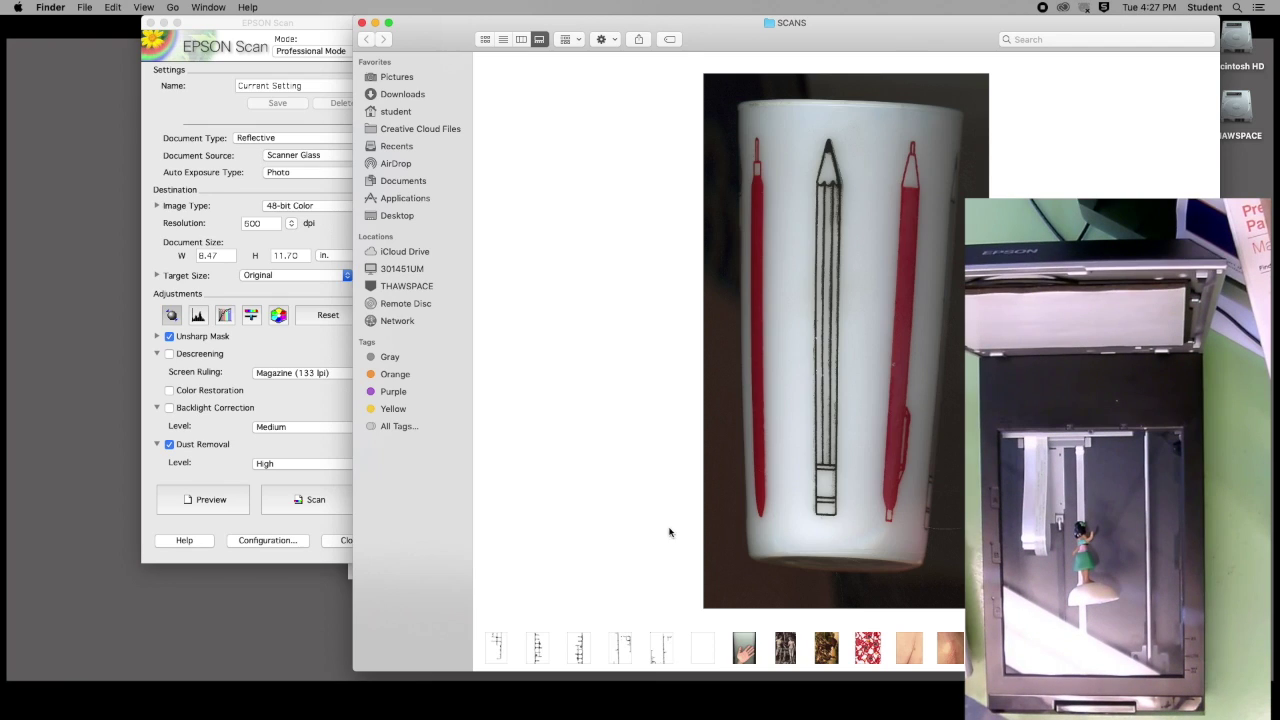
key(Right)
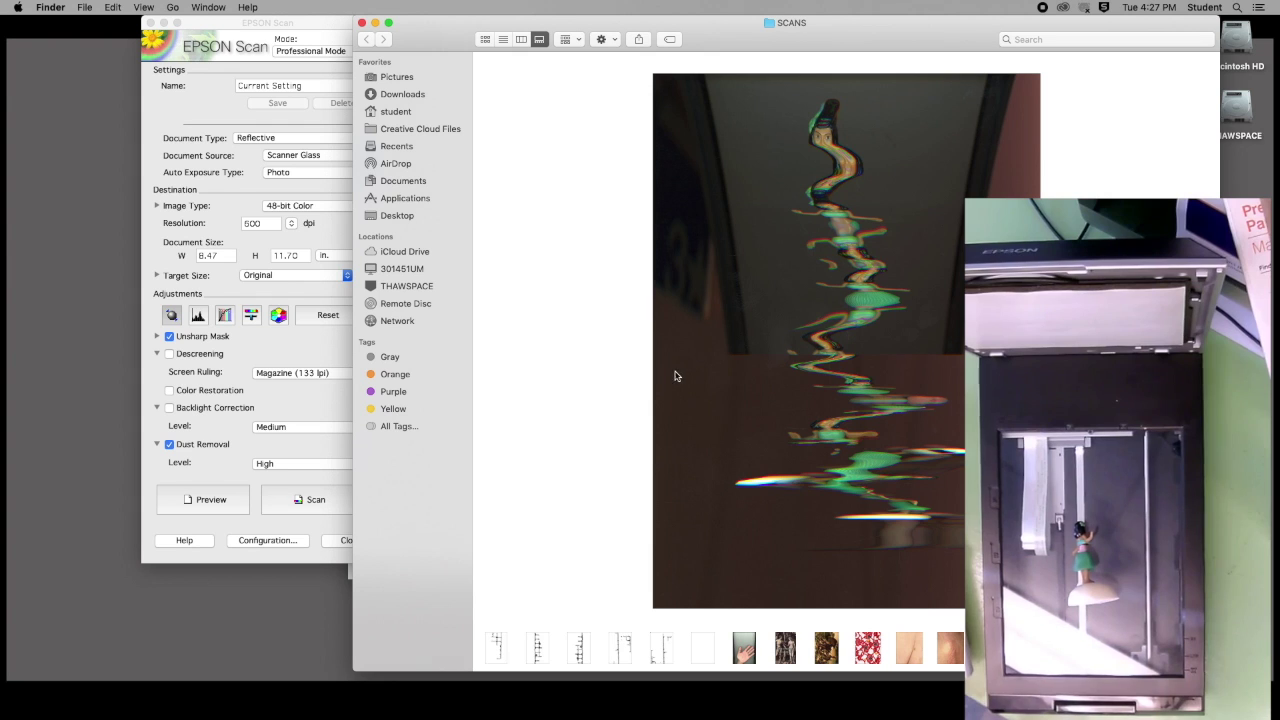
click(203, 24)
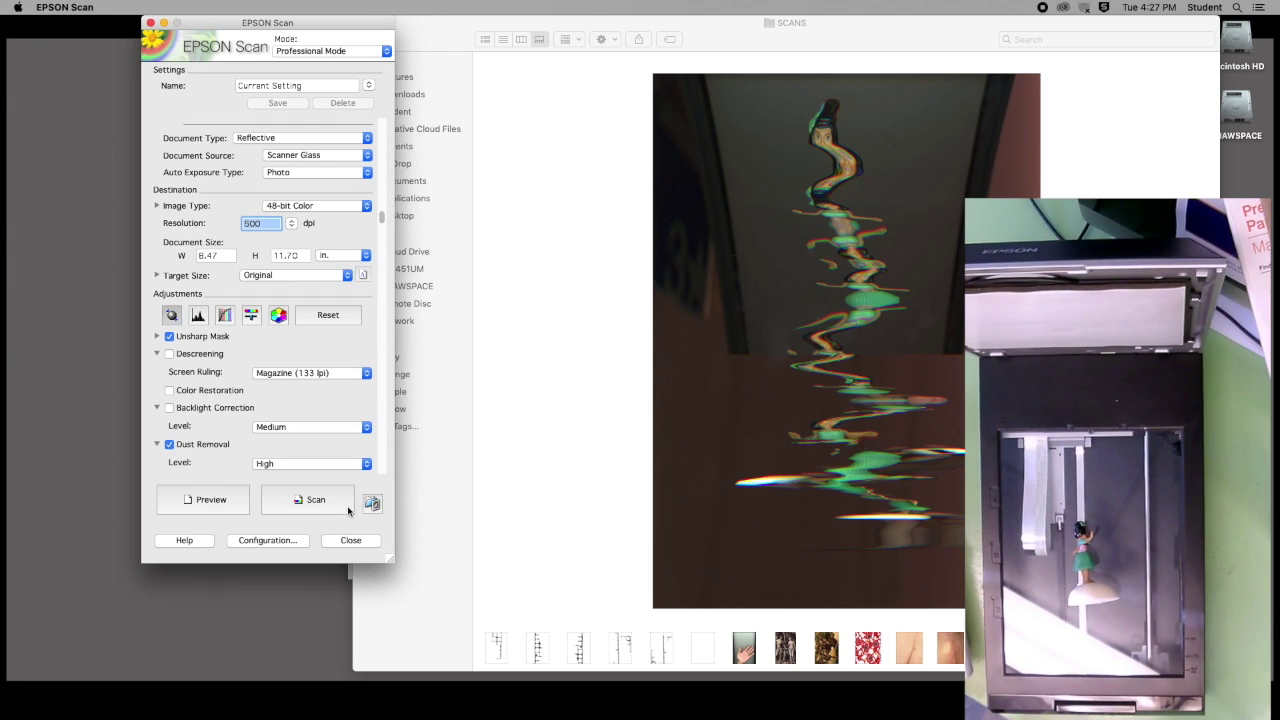
click(316, 501)
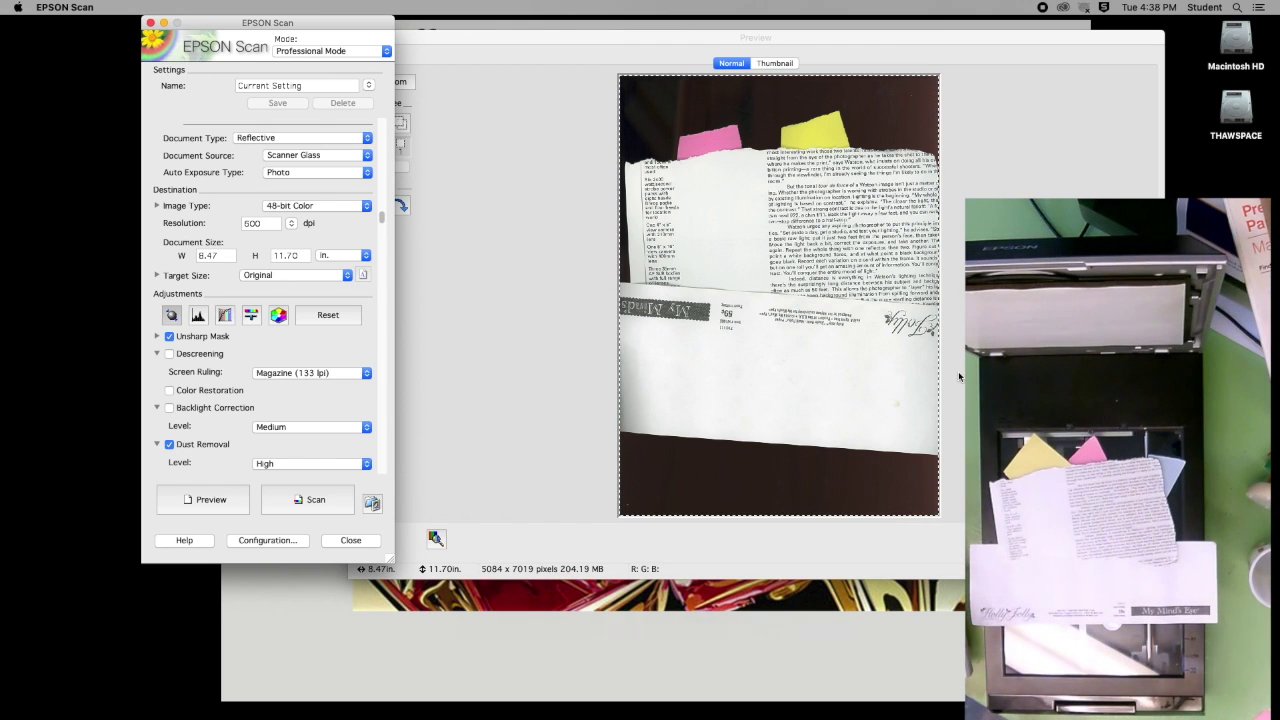
- Preview the paper and googly-eye collage after each added piece, and scan the full bed at 600 dpi
click(209, 505)
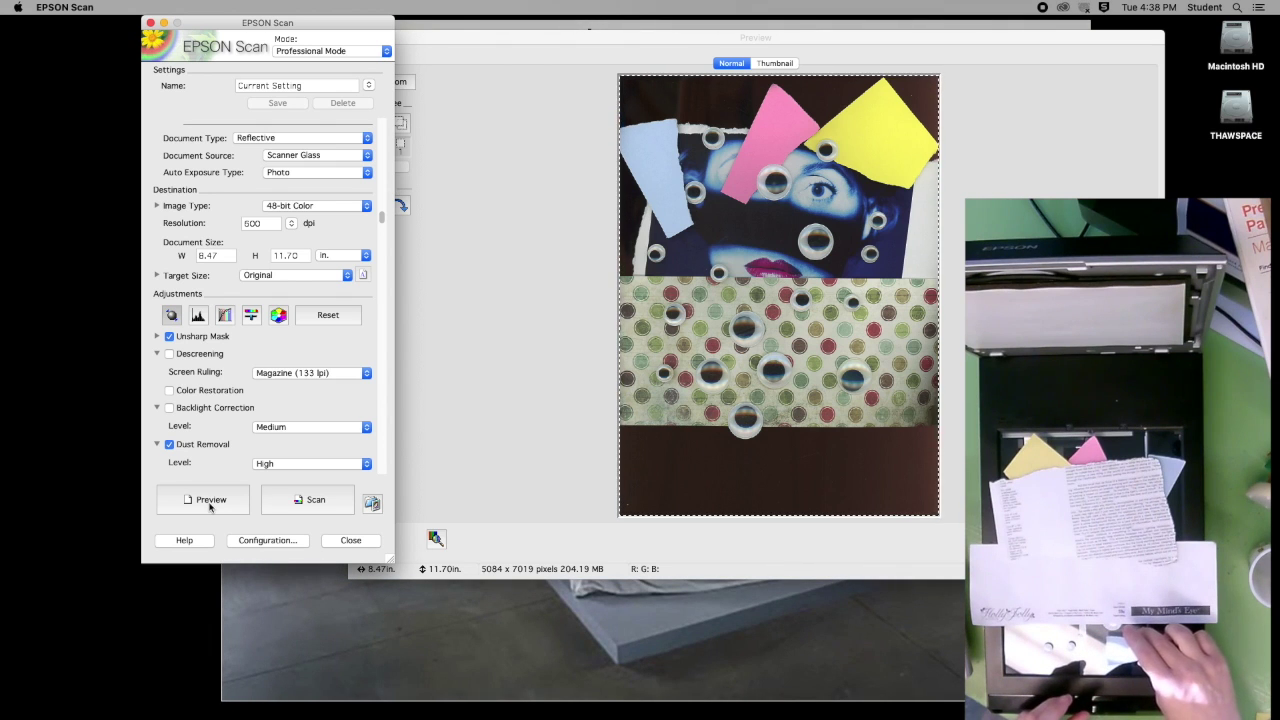
click(210, 506)
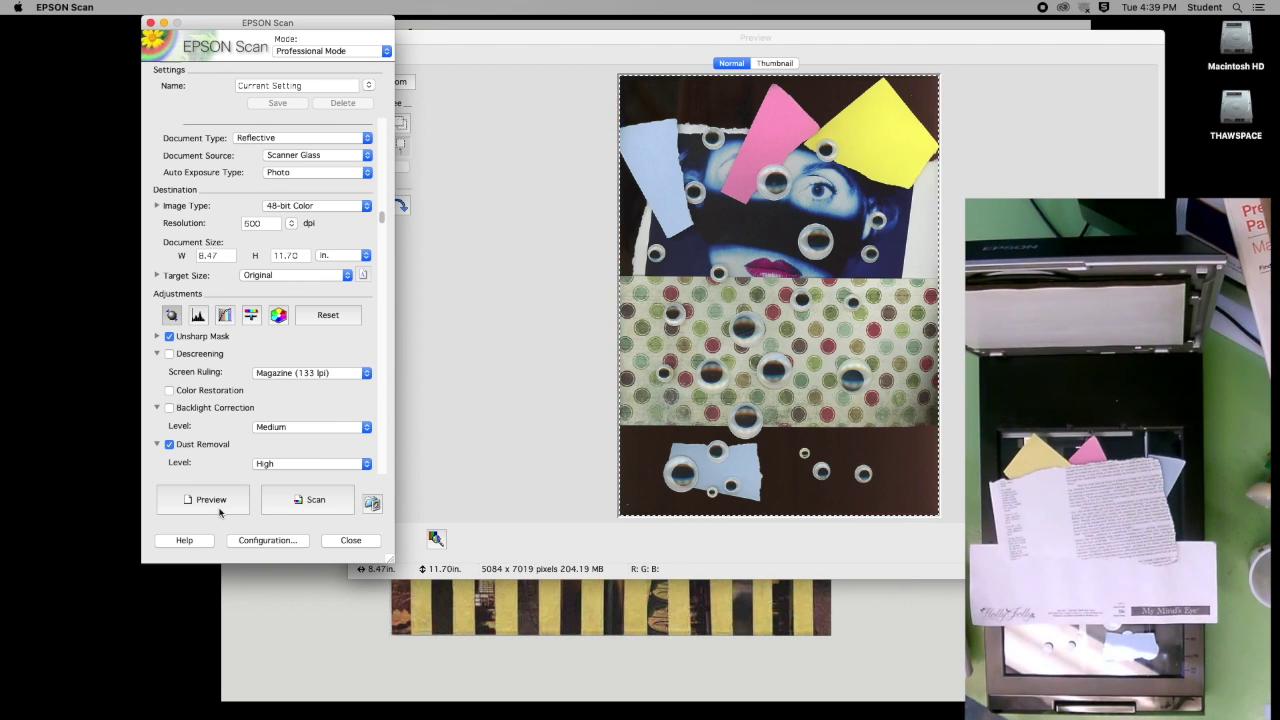
click(318, 500)
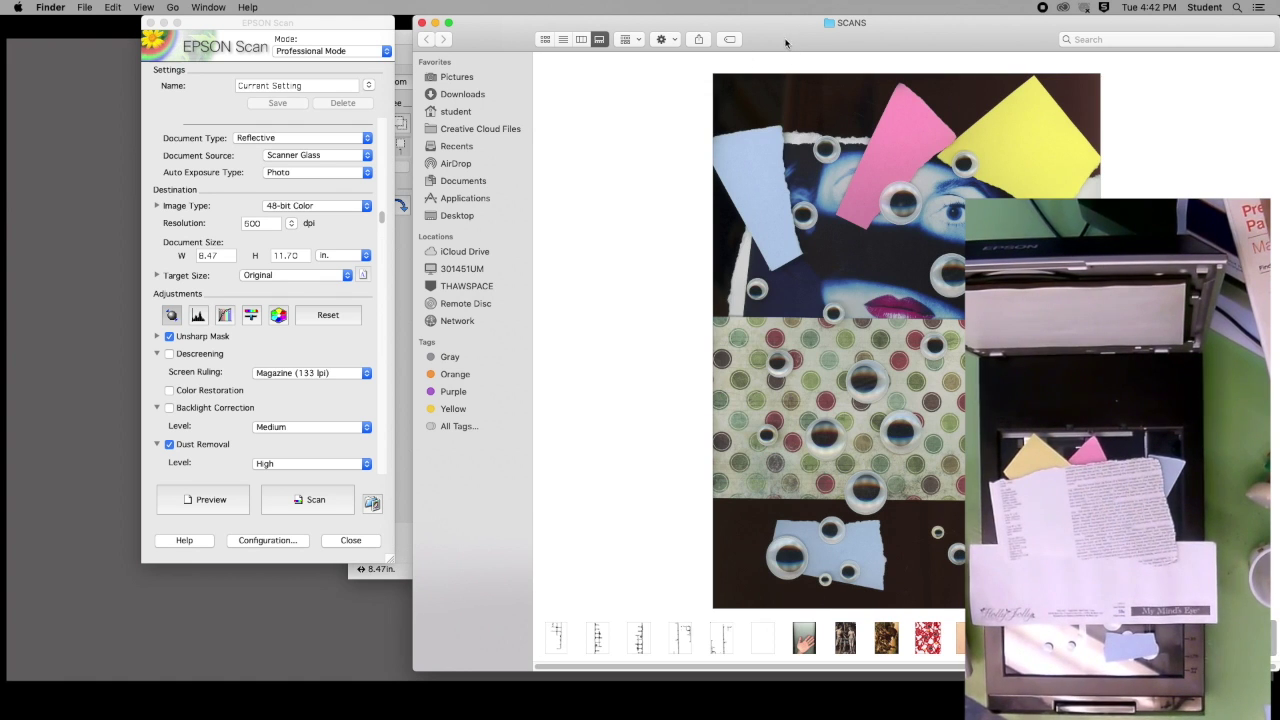
- View the full collage scan in the SCANS folder, close that window, and move the scan settings window clear of the preview
drag(786, 43, 571, 5)
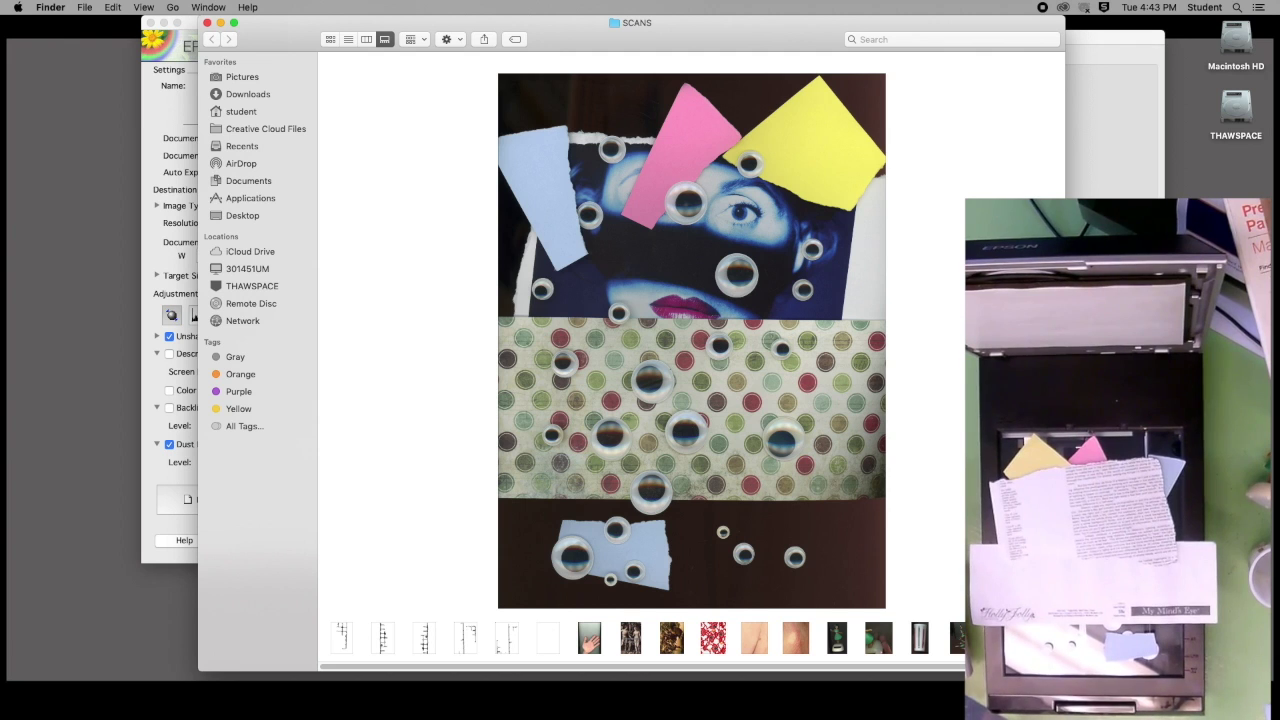
click(207, 22)
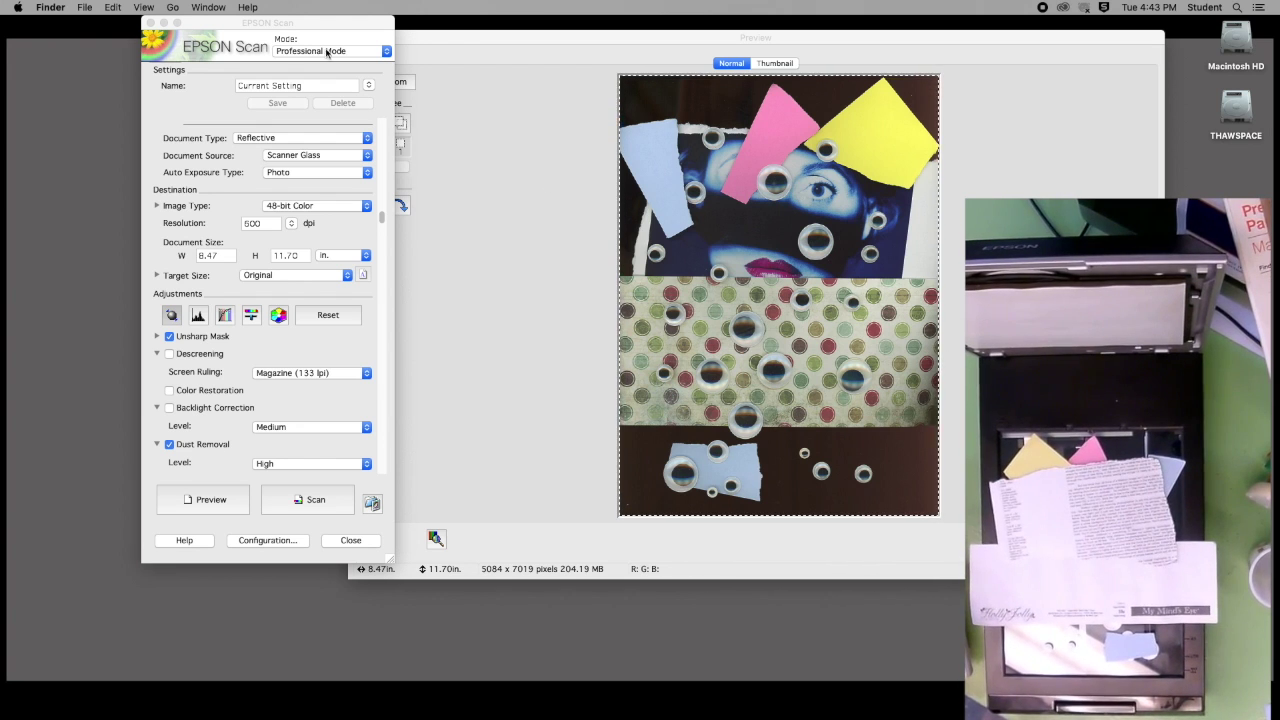
drag(308, 21, 254, 44)
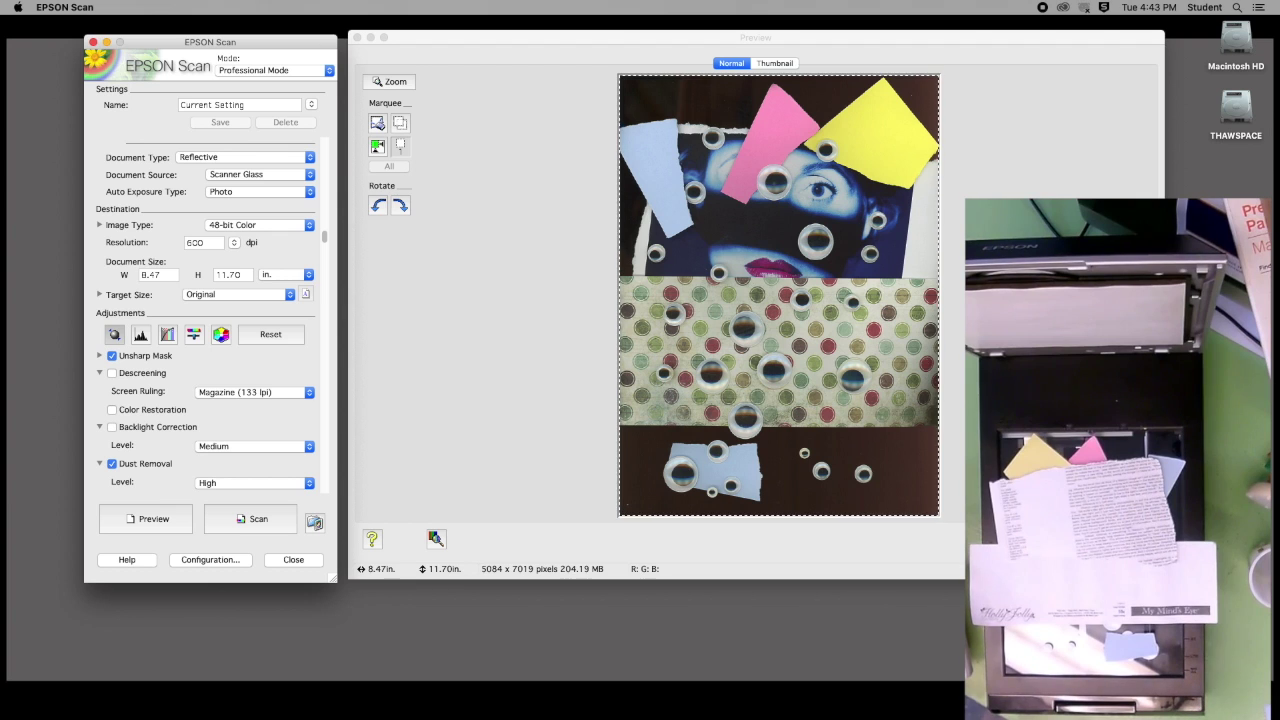